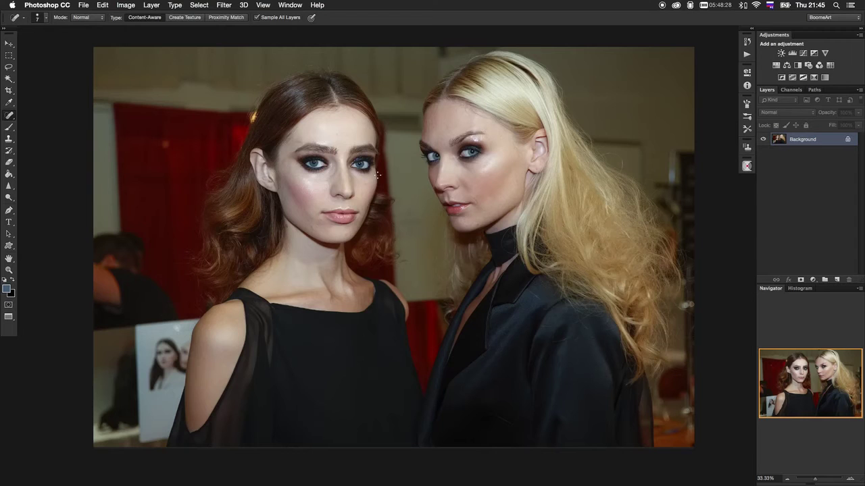
Zoom in on the faces and run the dodge&burn action to add a Soft Light Layer 1.
scroll(342, 172, up, 3)
scroll(351, 173, up, 3)
scroll(364, 174, up, 2)
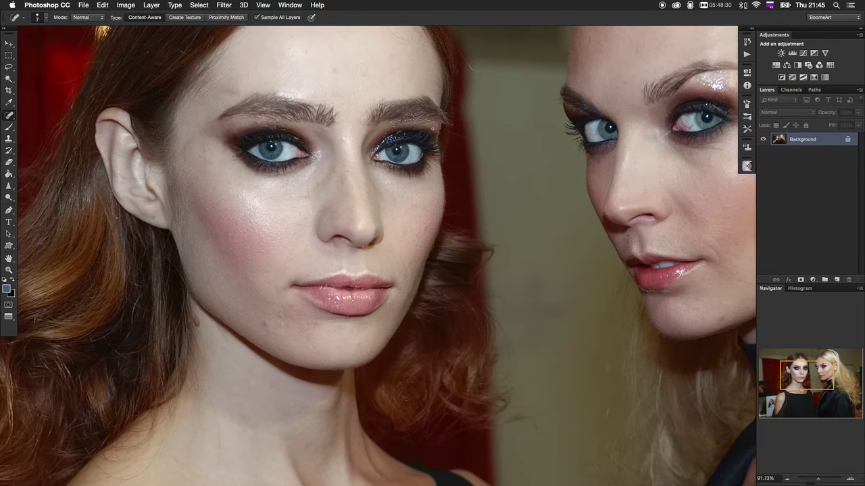
key(super+F3)
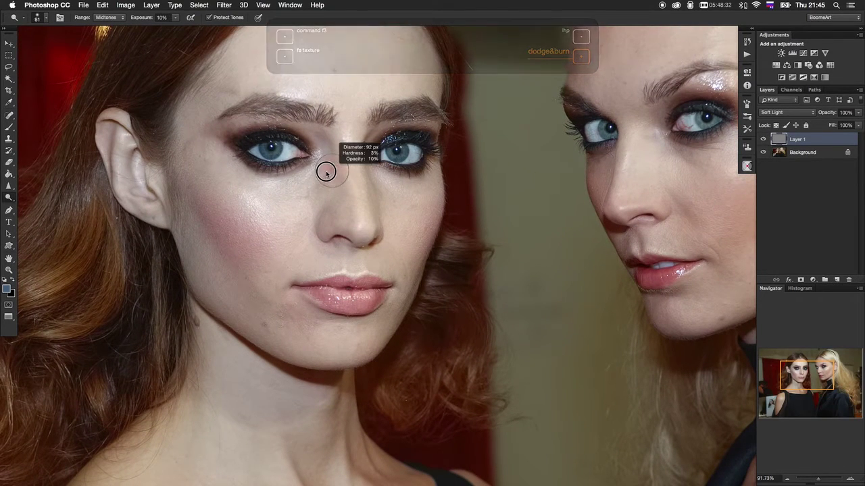
Shrink the Dodge brush to 13 px and bring the blonde model's face into view.
drag(326, 172, 318, 170)
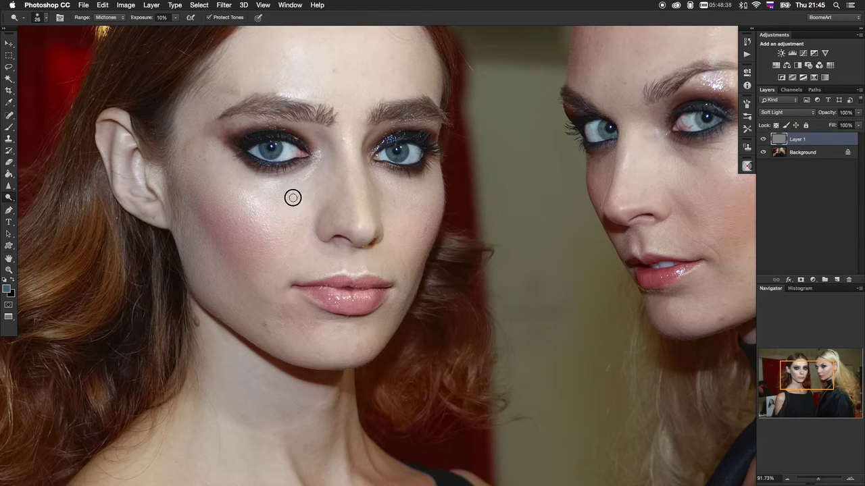
drag(193, 140, 187, 142)
drag(671, 188, 471, 191)
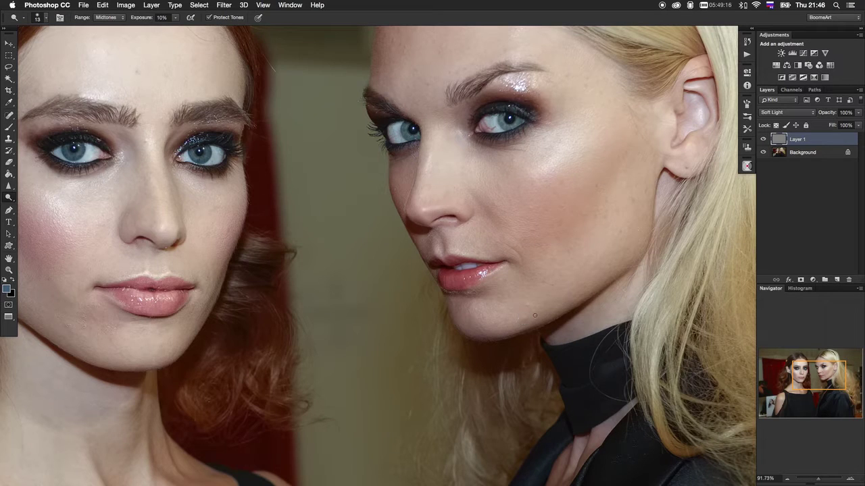
scroll(440, 140, up, 3)
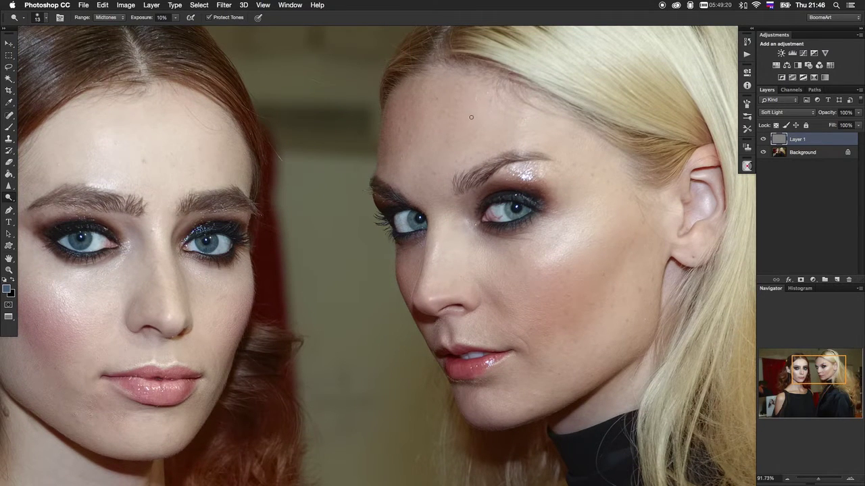
Delete Layer 1 and run the fs texture action with a 6-pixel Gaussian Blur on Color.
key(cmd+e)
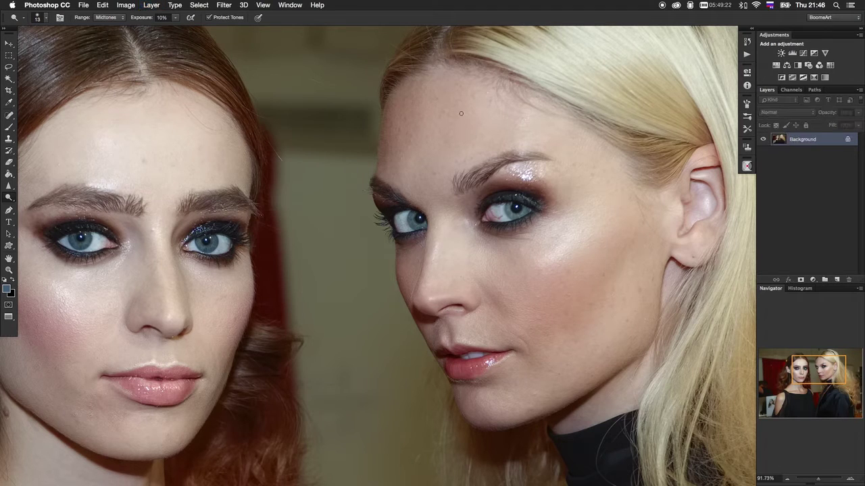
key(cmd+F3)
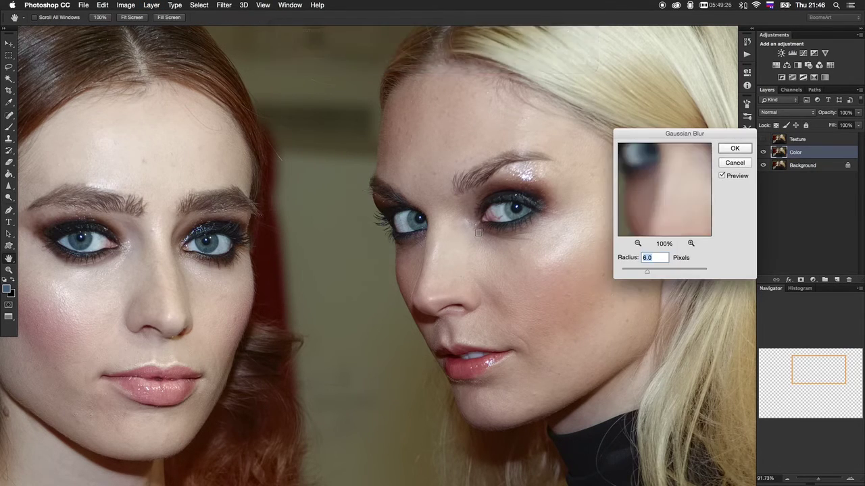
text(6)
click(735, 149)
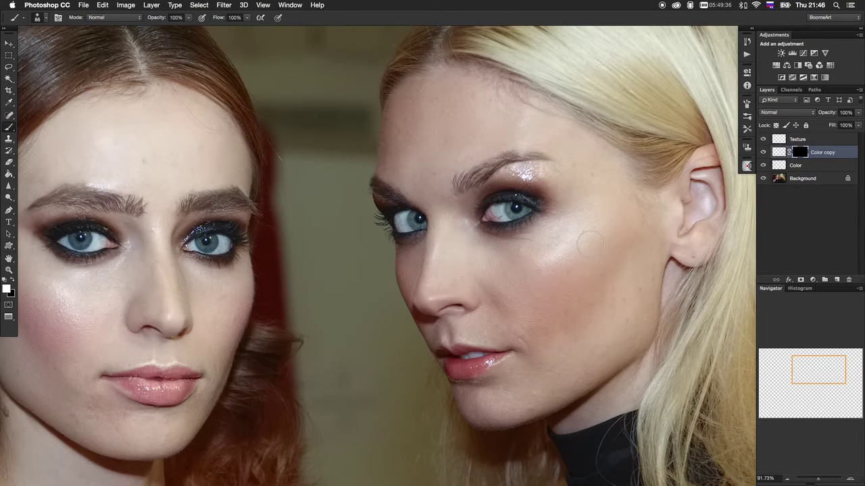
Paint the Color copy mask over the blonde model's forehead and cheek, resizing the brush as needed.
key(bracketright)
key(bracketright)
key(bracketright)
key(bracketright)
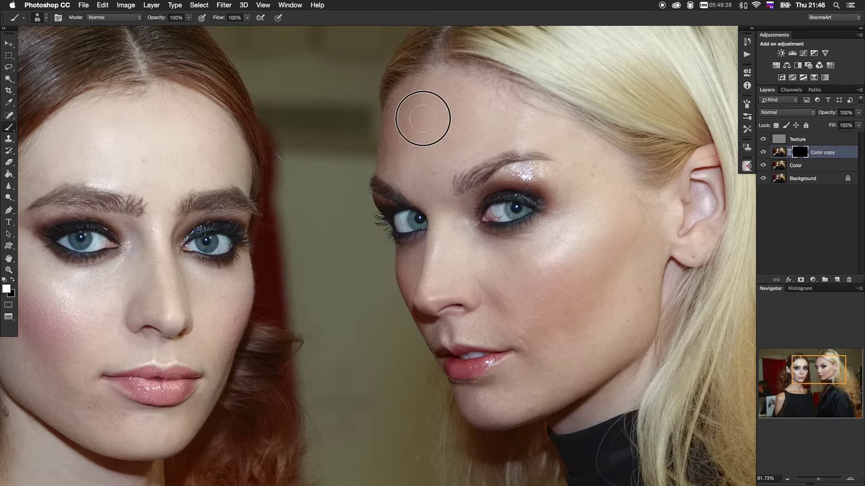
mouse_move(423, 118)
mouse_down()
mouse_move(442, 118)
mouse_move(435, 86)
mouse_move(438, 162)
mouse_move(494, 101)
mouse_move(517, 131)
mouse_move(583, 149)
mouse_move(558, 227)
mouse_move(469, 239)
mouse_move(453, 203)
mouse_move(413, 267)
mouse_up()
key(bracketleft)
key(bracketleft)
key(bracketleft)
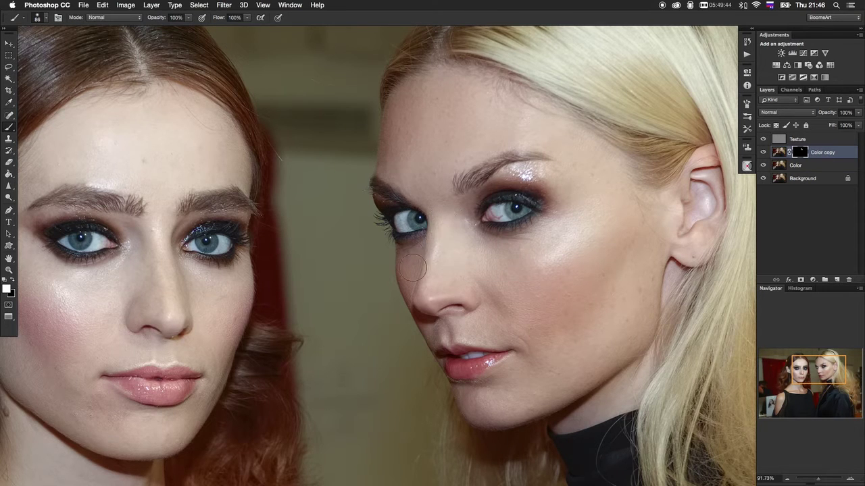
key(bracketright)
key(bracketright)
key(bracketright)
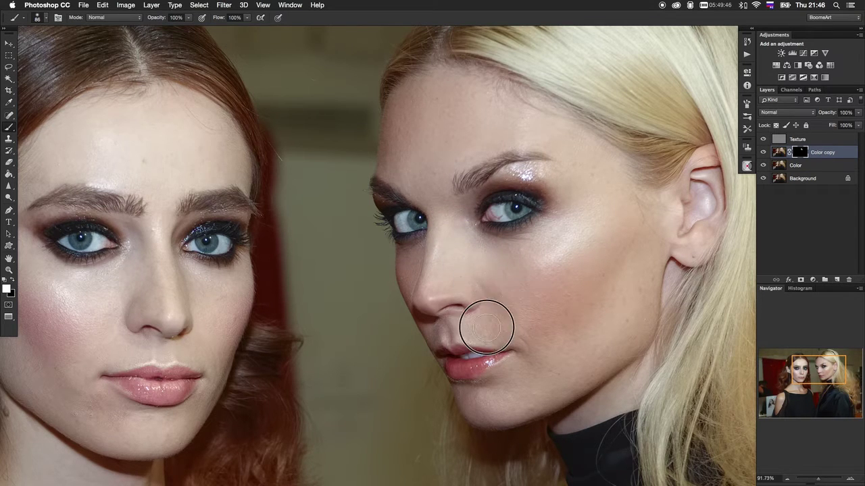
drag(487, 327, 594, 278)
key(bracketleft)
key(bracketleft)
key(bracketleft)
key(bracketright)
key(bracketright)
key(bracketright)
key(bracketleft)
key(bracketleft)
key(bracketleft)
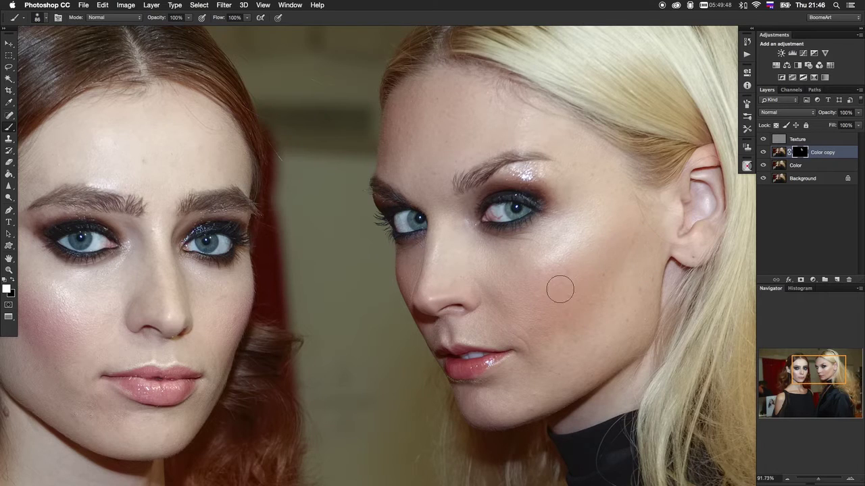
Reveal the smoothed skin on the dark-haired model's neck and forehead.
scroll(560, 289, down, 5)
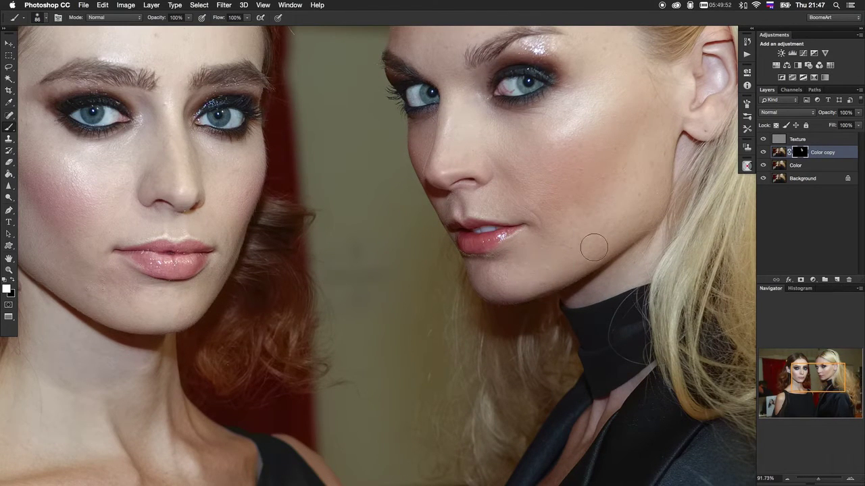
scroll(219, 246, left, 7)
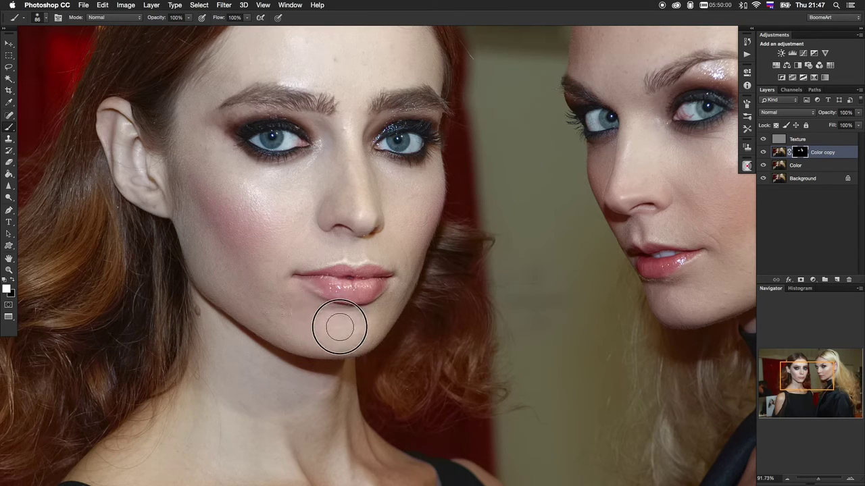
scroll(245, 261, up, 3)
scroll(245, 261, left, 3)
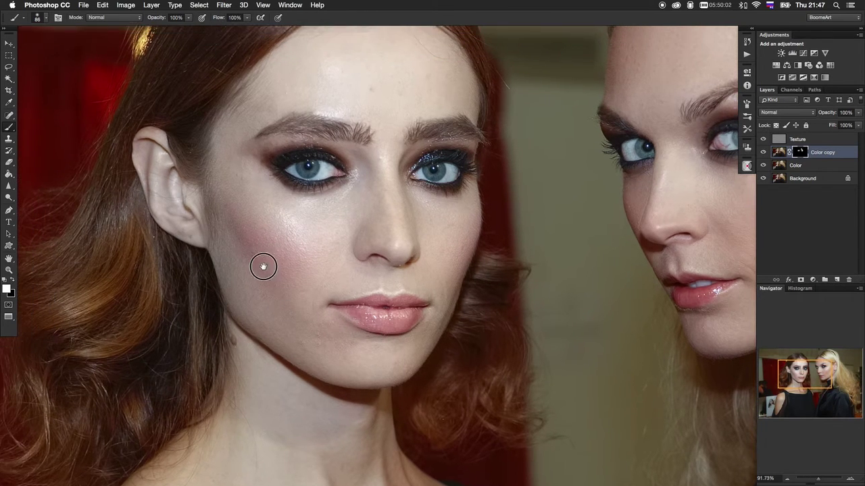
scroll(263, 266, up, 3)
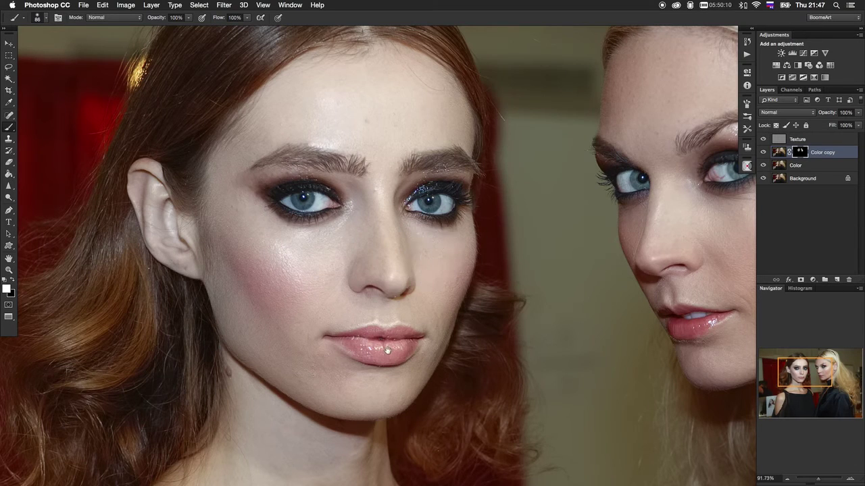
drag(388, 350, 401, 215)
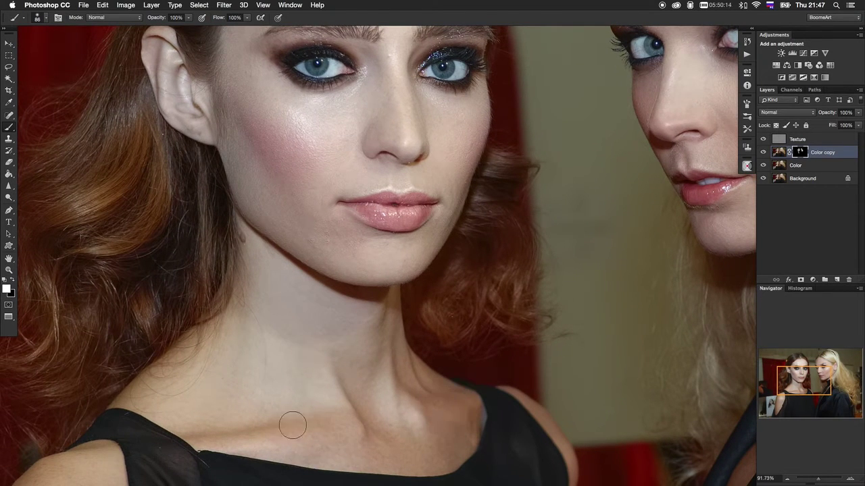
scroll(315, 253, up, 5)
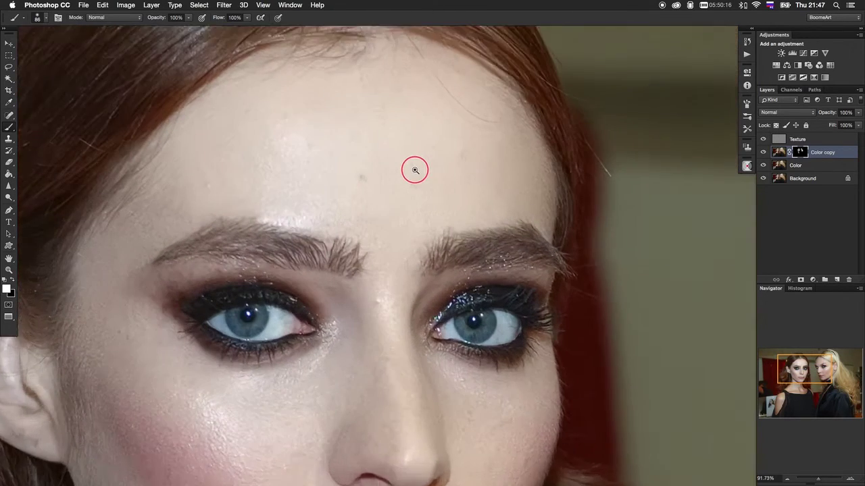
drag(392, 165, 413, 174)
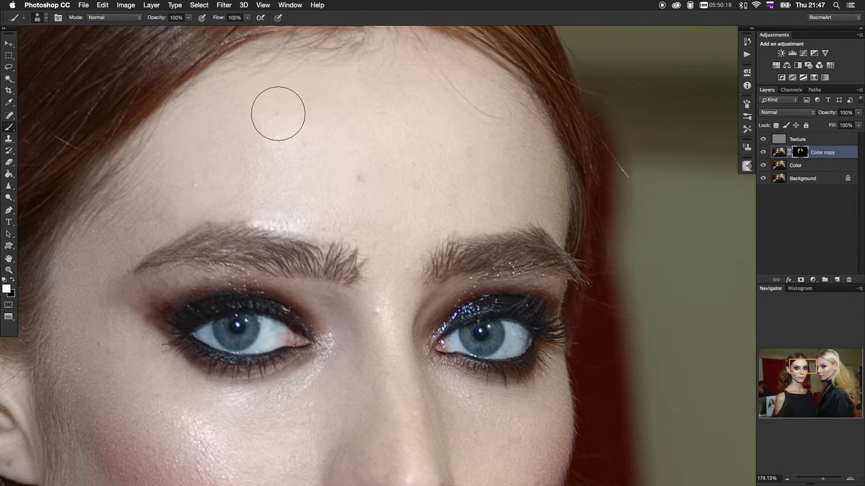
Clone-stamp on the Texture layer to remove a forehead blemish and the stray hair.
key(s)
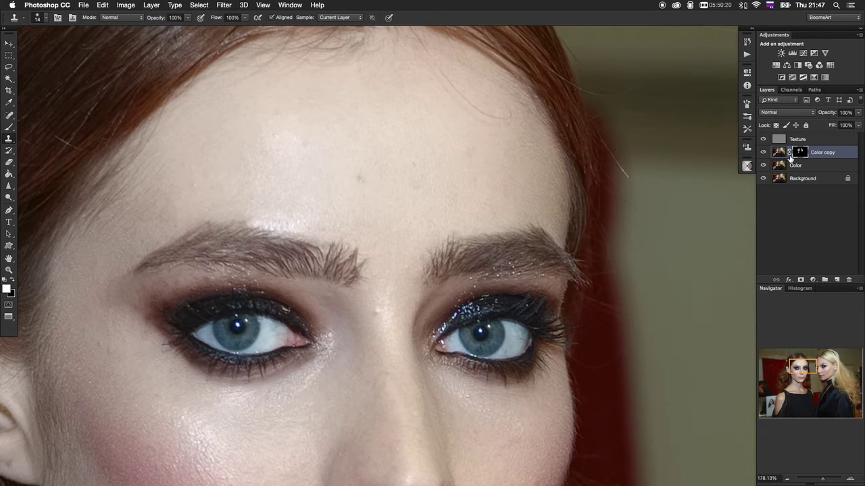
click(801, 141)
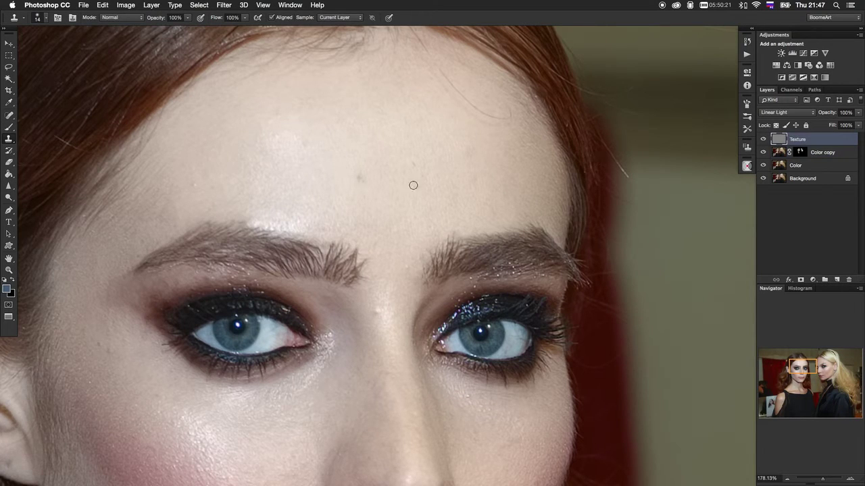
alt+click(352, 177)
drag(409, 162, 421, 177)
drag(476, 152, 475, 173)
alt+click(191, 178)
click(409, 85)
mouse_move(456, 82)
mouse_down()
mouse_move(468, 114)
mouse_move(511, 119)
mouse_up()
Clone clean skin over the area between and beside the brows.
alt+click(446, 152)
click(400, 172)
scroll(408, 147, down, 5)
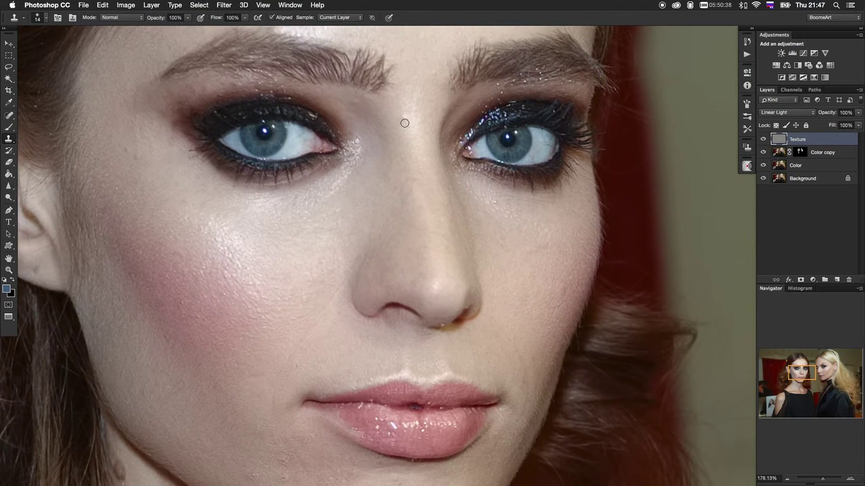
drag(404, 123, 403, 118)
alt+click(138, 163)
alt+click(218, 88)
Clone away the orange spot under the dark-haired model's nostril.
drag(292, 369, 295, 228)
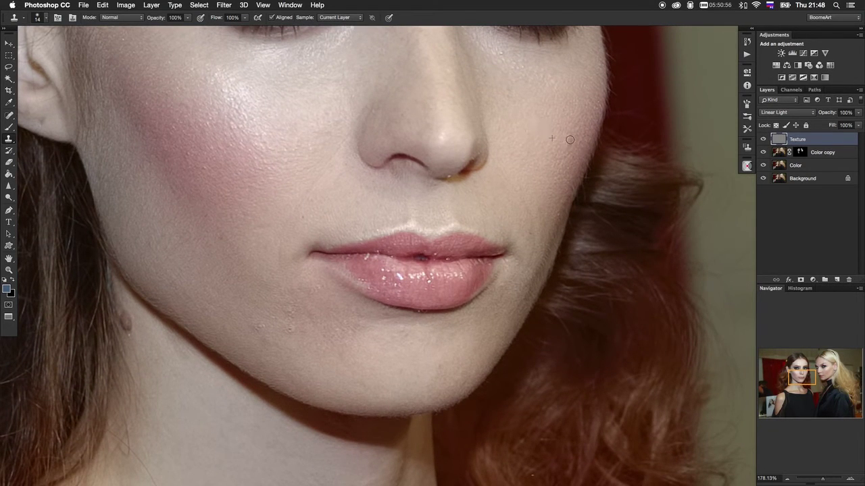
alt+click(309, 198)
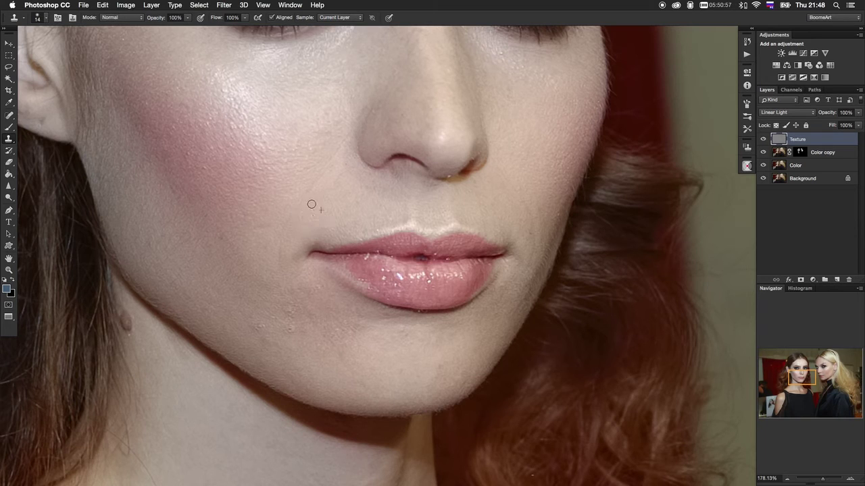
click(369, 186)
alt+click(372, 112)
click(446, 174)
Dab out the chin blemishes and smooth the chin's skin texture.
alt+click(210, 240)
click(290, 328)
click(302, 324)
key(bracketleft)
key(bracketleft)
key(bracketleft)
key(bracketright)
key(bracketright)
key(bracketright)
mouse_move(428, 335)
mouse_down()
mouse_move(433, 343)
mouse_move(402, 370)
mouse_up()
scroll(236, 264, down, 5)
mouse_move(270, 280)
mouse_down()
mouse_move(232, 151)
mouse_move(188, 205)
mouse_up()
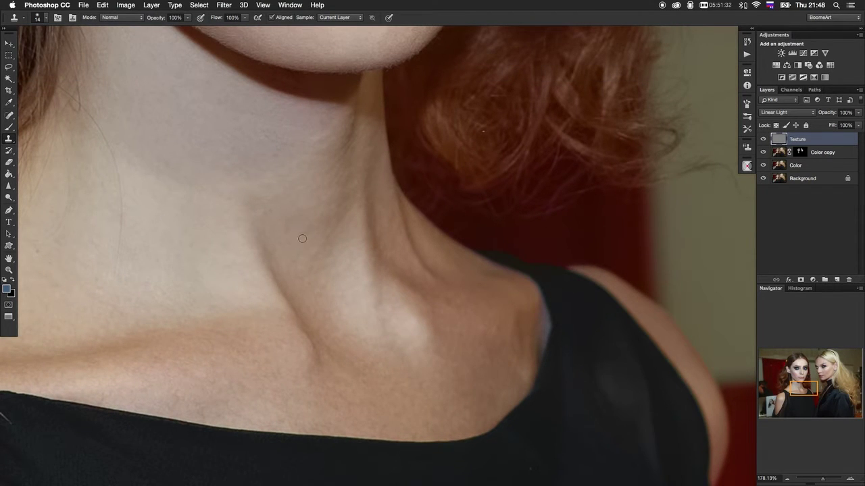
Clone-clean the blonde model's chin and the uneven texture on her cheek.
click(817, 379)
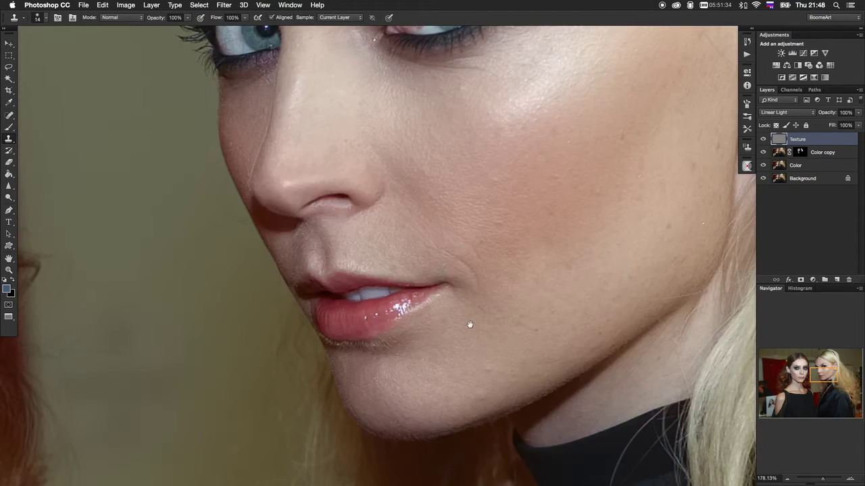
drag(470, 325, 396, 194)
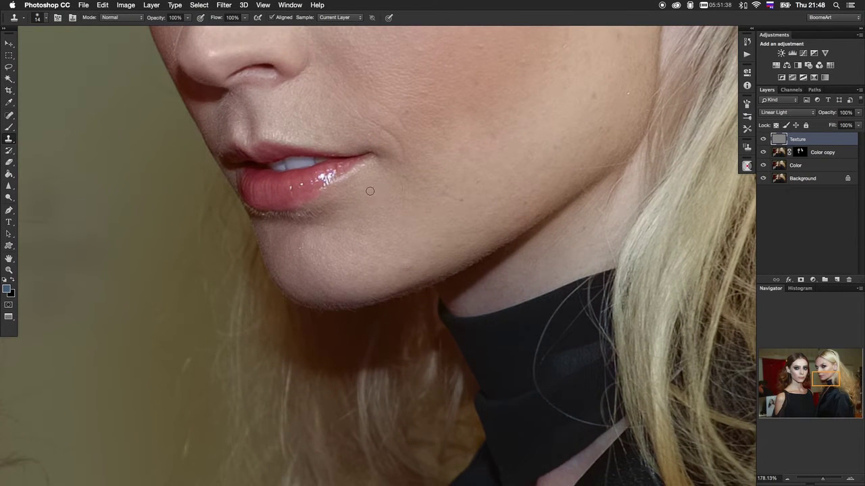
click(410, 269)
drag(383, 105, 407, 230)
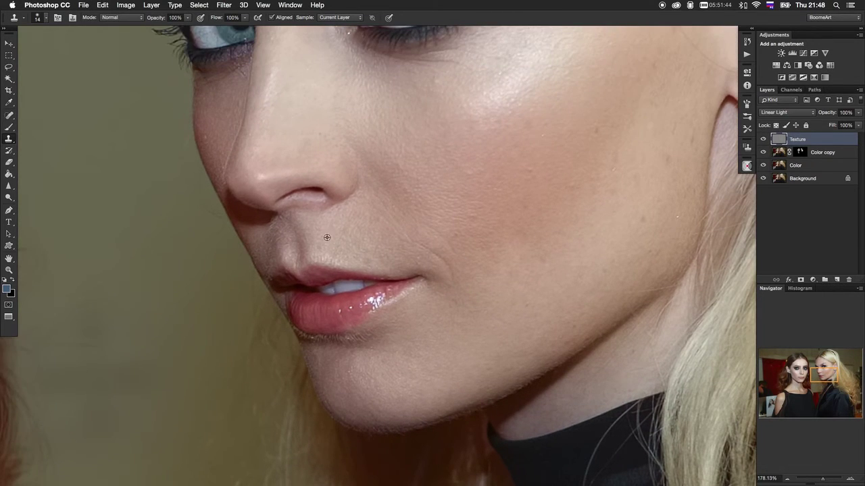
alt+click(369, 258)
drag(524, 211, 528, 301)
Soften the faint jaw line and clone over the skin near the ear.
drag(635, 86, 500, 286)
alt+click(445, 124)
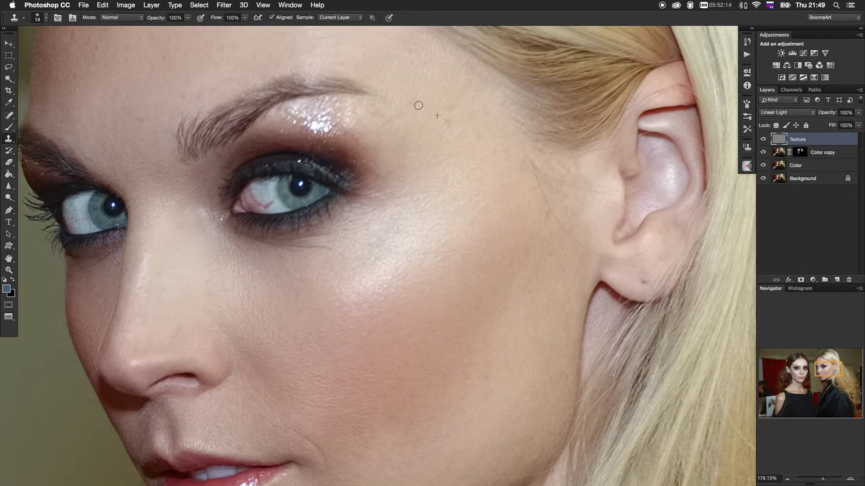
key(bracketright)
key(bracketright)
key(bracketright)
drag(536, 190, 563, 229)
mouse_move(601, 254)
mouse_down()
mouse_move(570, 251)
mouse_move(631, 250)
mouse_up()
key(bracketright)
Clone out the spot near the brow, smooth the forehead, and zoom out to both faces.
scroll(273, 288, up, 5)
scroll(244, 260, left, 4)
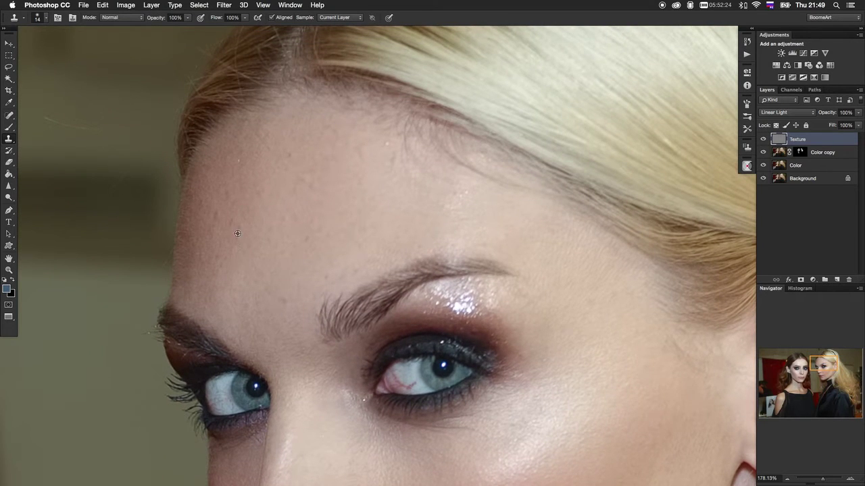
alt+click(237, 233)
key(bracketleft)
alt+click(252, 304)
drag(355, 273, 334, 265)
drag(384, 141, 392, 156)
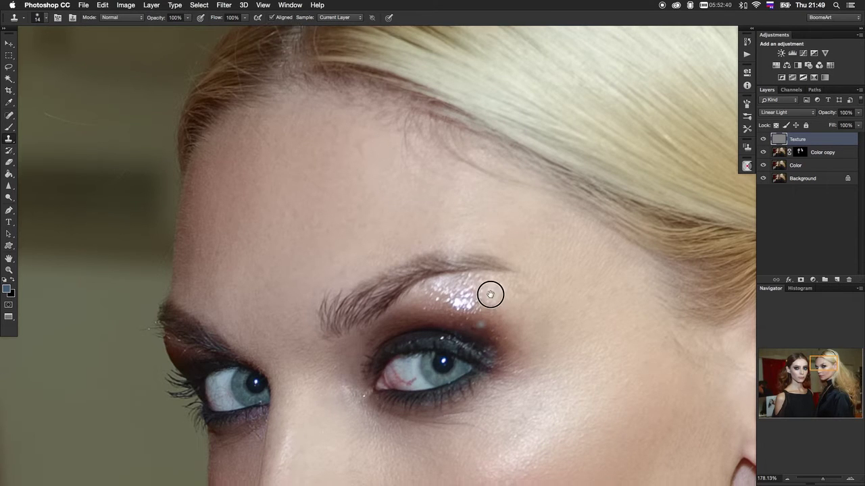
drag(522, 310, 483, 201)
drag(471, 292, 435, 288)
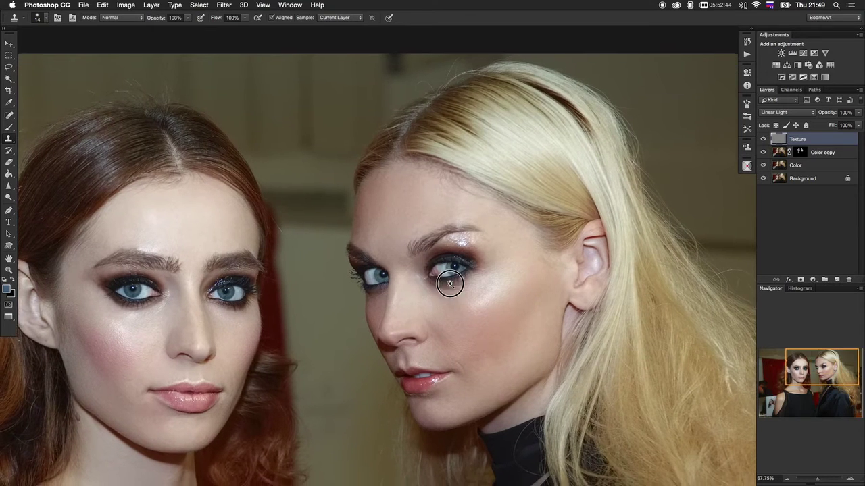
drag(435, 289, 469, 259)
Flatten the image and run the Frequency Separation action with a 4-pixel Gaussian Blur.
key(ctrl+shift+e)
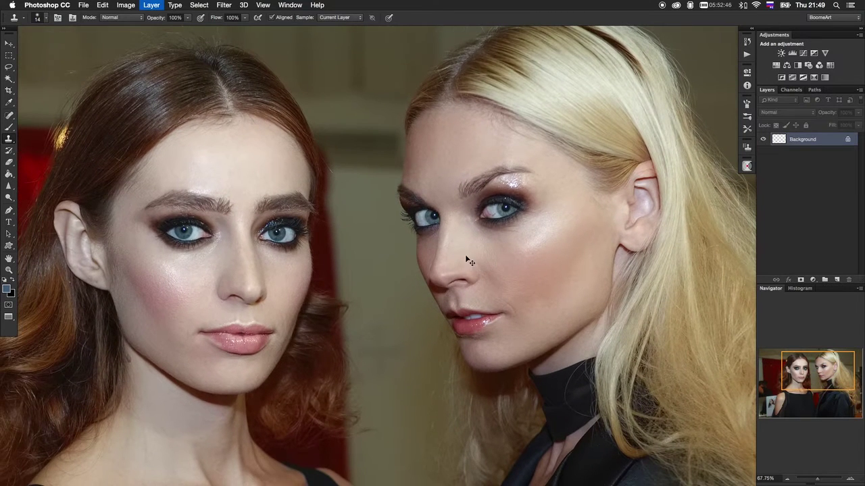
click(747, 53)
click(670, 150)
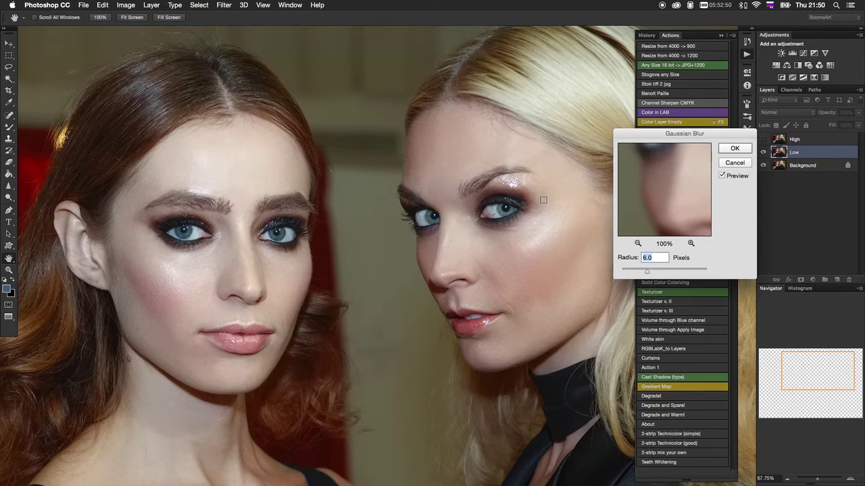
text(4)
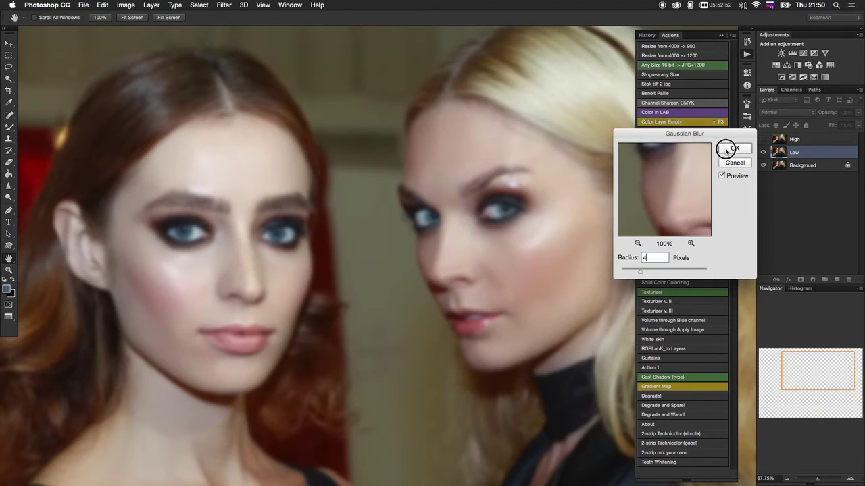
click(726, 150)
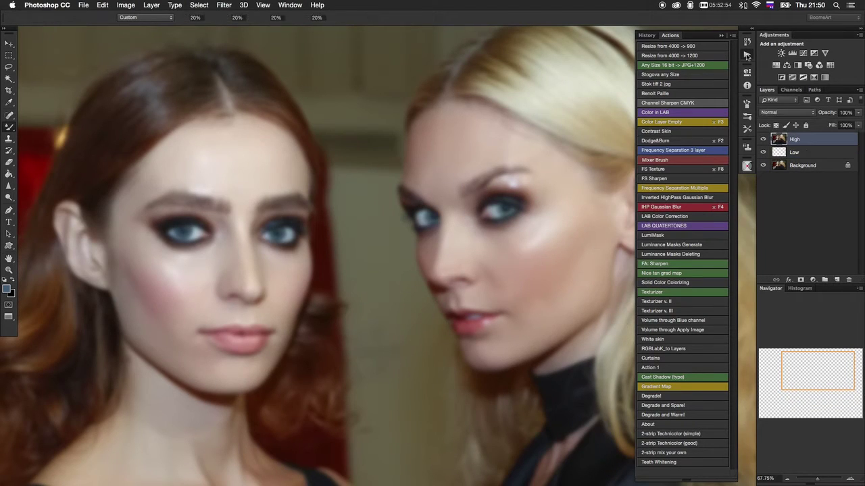
click(746, 55)
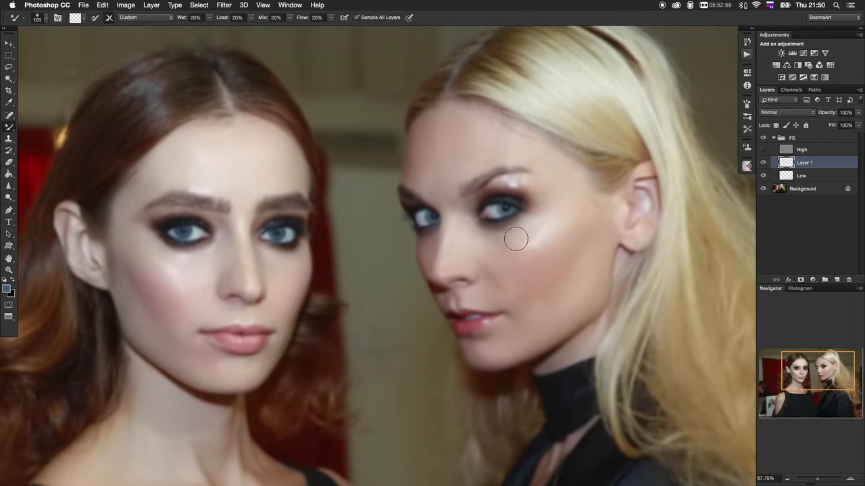
Mixer-brush the cheek, jaw, temple and chin on Layer 1, toggling the High layer to compare.
mouse_move(516, 238)
mouse_down()
mouse_move(527, 232)
mouse_move(502, 241)
mouse_move(529, 239)
mouse_move(503, 248)
mouse_move(493, 228)
mouse_move(489, 239)
mouse_move(501, 245)
mouse_move(467, 246)
mouse_move(466, 229)
mouse_move(522, 231)
mouse_up()
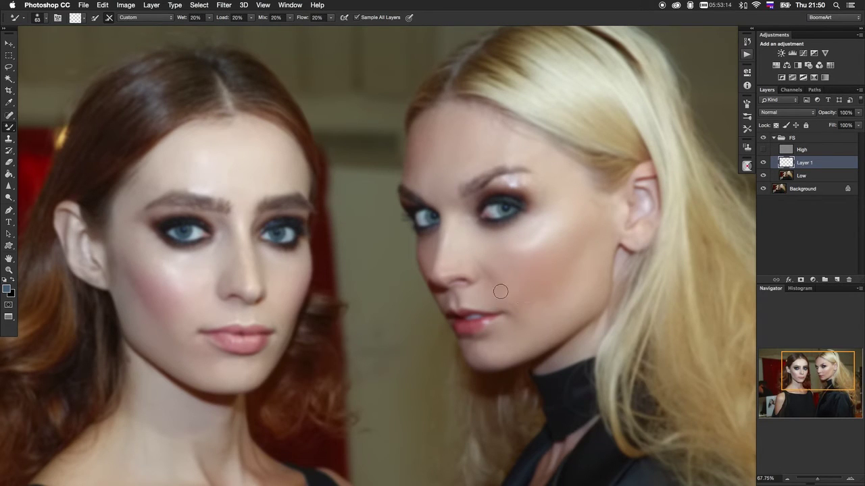
drag(535, 312, 486, 295)
click(763, 150)
click(763, 150)
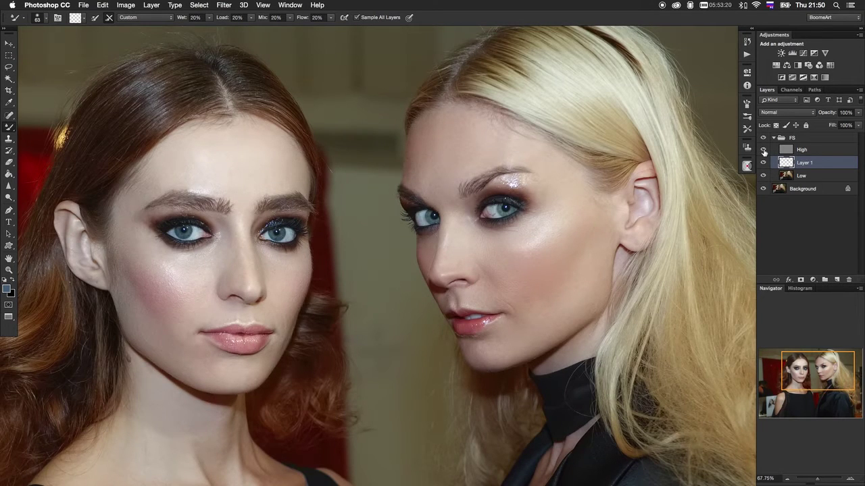
click(763, 150)
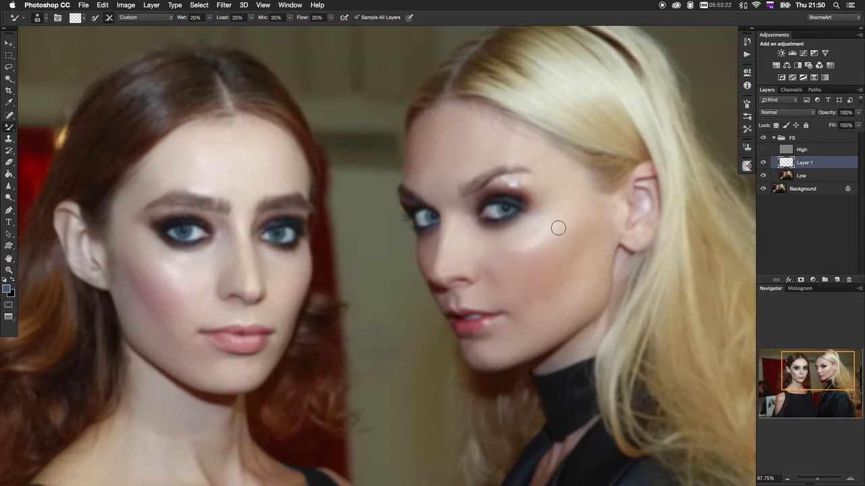
mouse_move(542, 220)
mouse_down()
mouse_move(525, 227)
mouse_move(536, 223)
mouse_up()
mouse_move(424, 164)
mouse_down()
mouse_move(423, 180)
mouse_move(415, 180)
mouse_move(421, 185)
mouse_move(409, 160)
mouse_move(450, 204)
mouse_up()
mouse_move(514, 344)
mouse_down()
mouse_move(490, 345)
mouse_move(515, 349)
mouse_up()
Centre the left model's face, resize the Mixer Brush and show the High layer to check detail.
mouse_move(179, 257)
mouse_down()
mouse_move(203, 247)
mouse_move(236, 253)
mouse_up()
drag(331, 245, 412, 234)
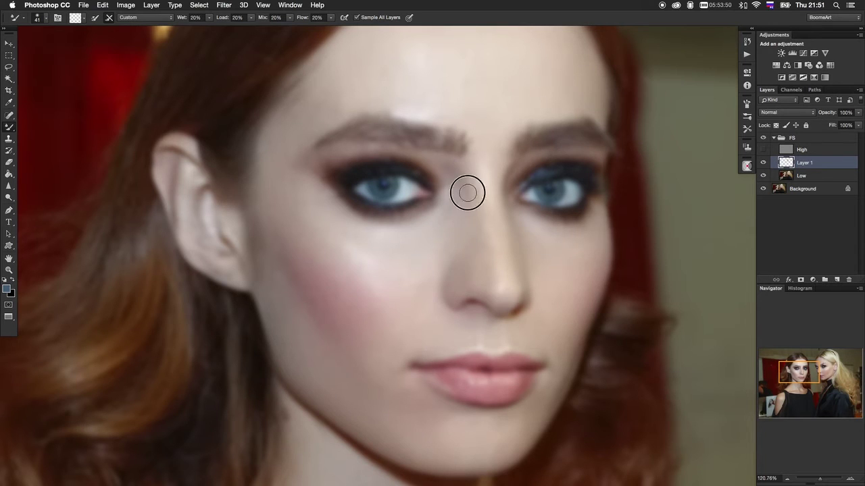
key(bracketleft)
key(bracketleft)
key(bracketright)
key(bracketright)
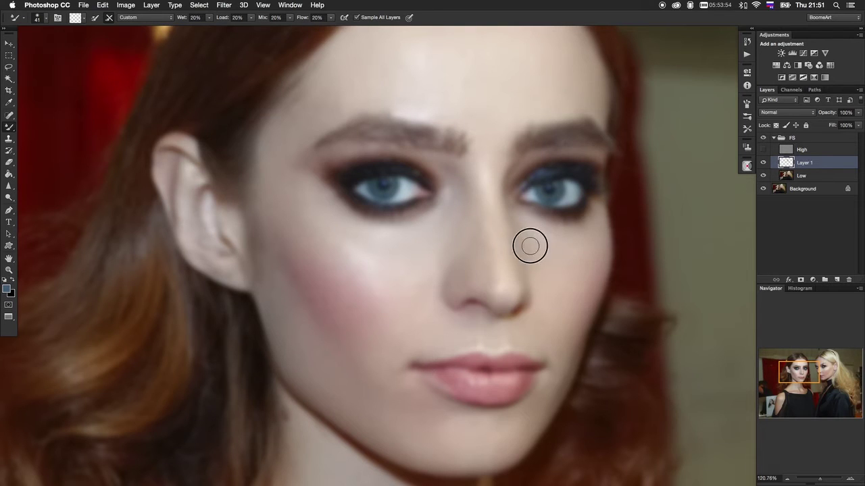
click(764, 150)
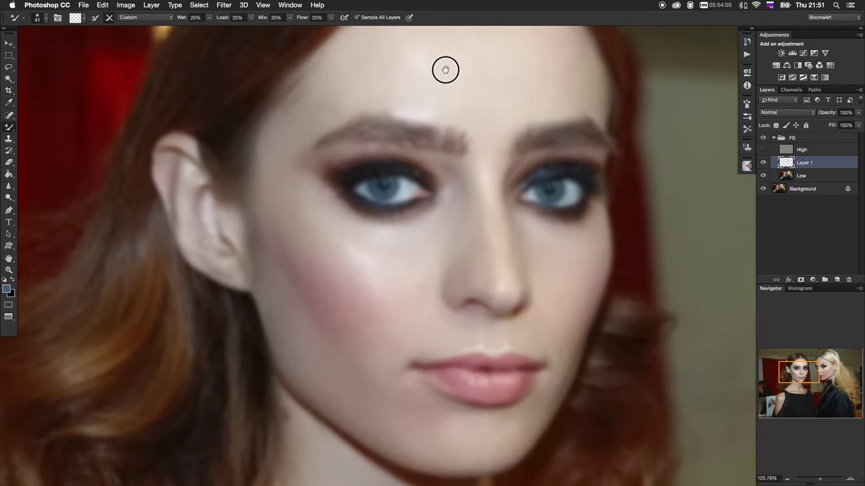
Smooth along the redhead's hair part with a smaller Mixer Brush.
drag(444, 70, 450, 147)
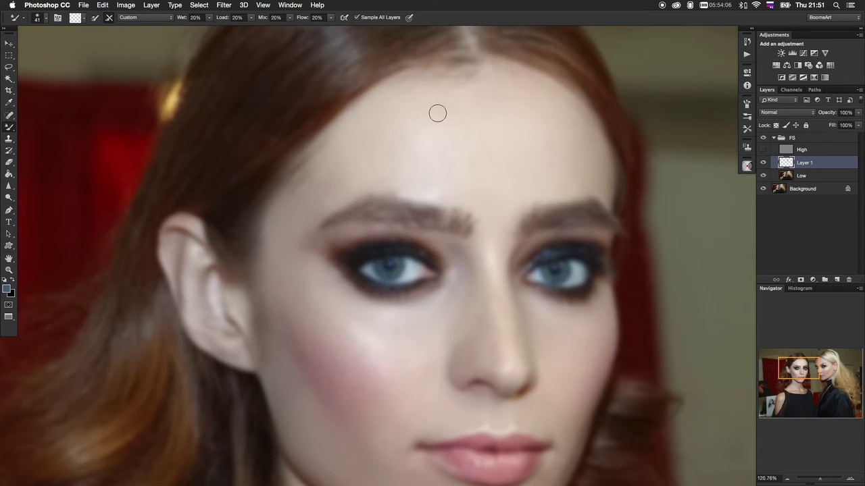
scroll(440, 125, up, 5)
scroll(442, 135, right, 3)
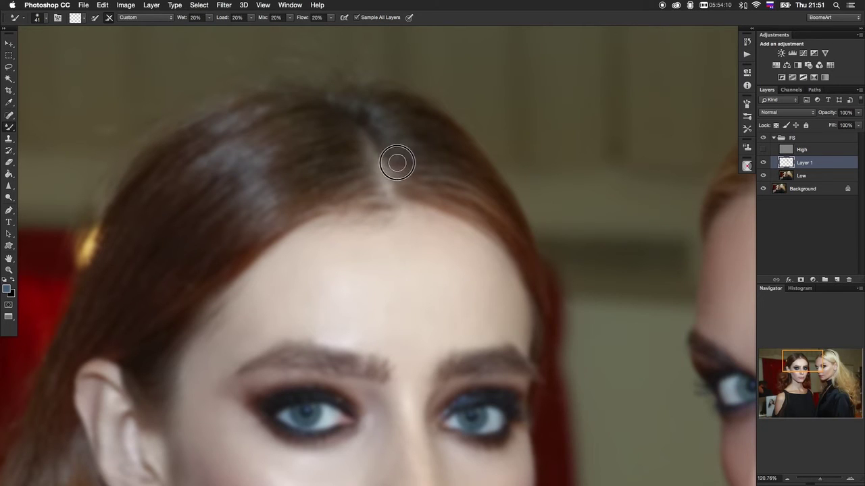
key(bracketleft)
key(bracketleft)
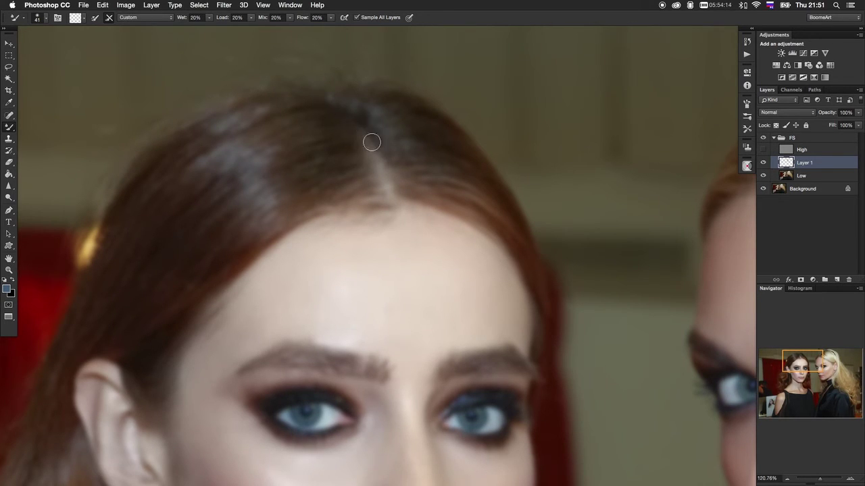
drag(373, 180, 399, 195)
Smooth the blonde model's hair part, then review the redhead's skin with the High layer shown.
drag(679, 258, 450, 210)
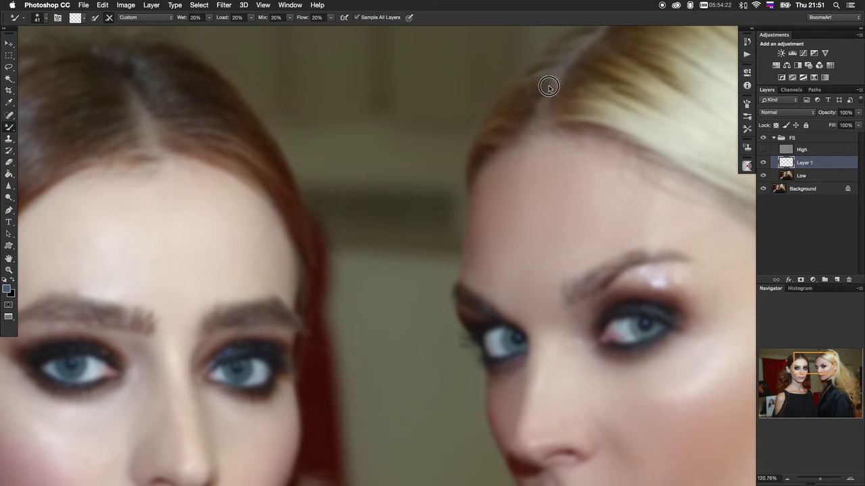
mouse_move(532, 103)
mouse_down()
mouse_move(557, 119)
mouse_move(563, 82)
mouse_move(589, 51)
mouse_move(583, 72)
mouse_move(542, 88)
mouse_up()
drag(573, 118, 377, 176)
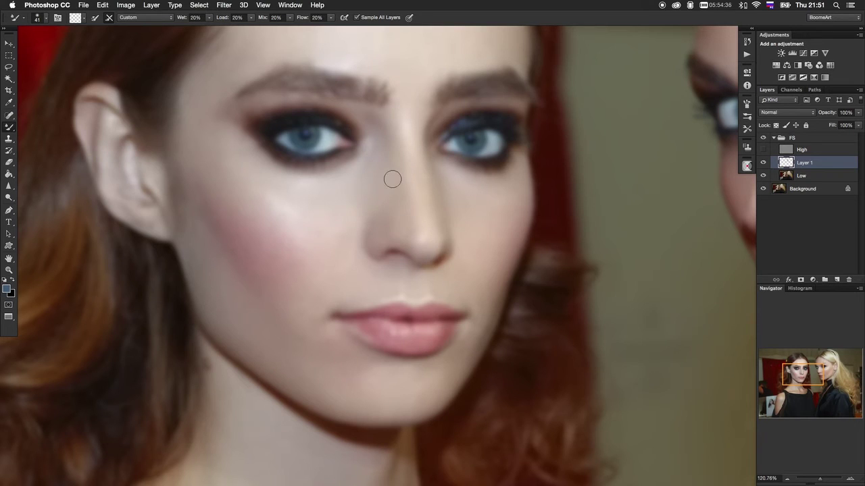
click(763, 149)
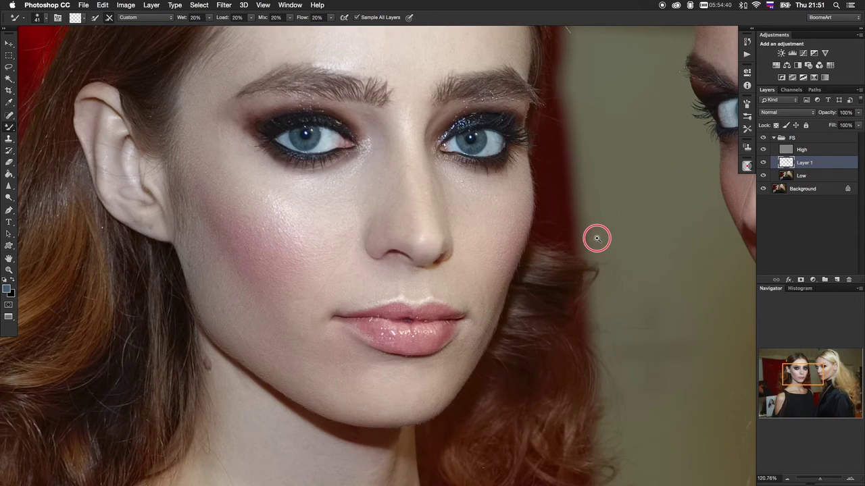
scroll(571, 234, down, 5)
scroll(540, 240, right, 3)
scroll(496, 240, right, 2)
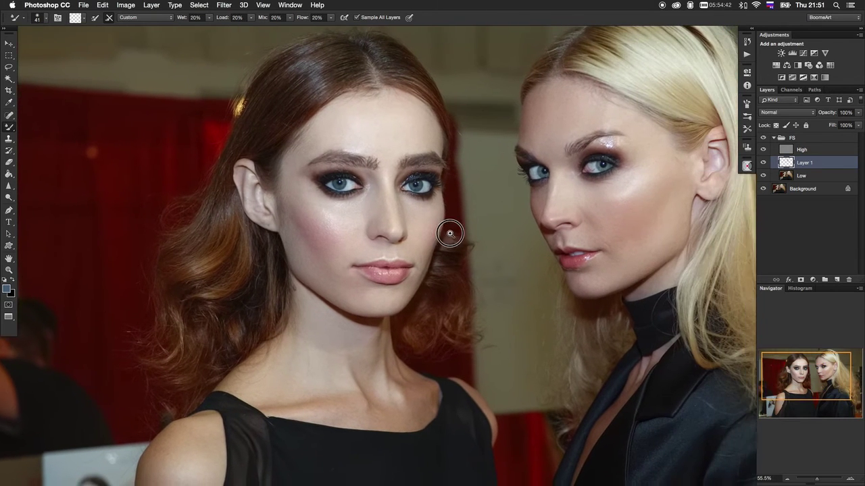
scroll(488, 243, right, 2)
Flatten the smoothed portrait and zoom in close on the blonde model's eye.
key(ctrl+shift+e)
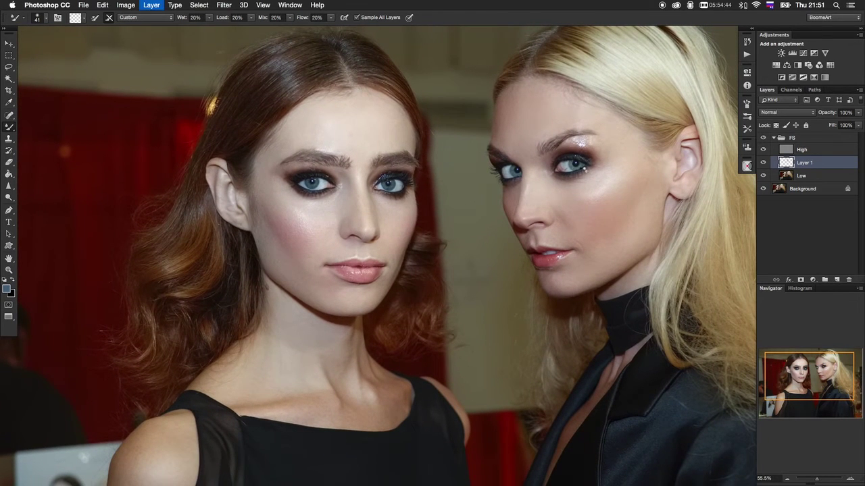
scroll(595, 170, up, 2)
scroll(596, 170, up, 2)
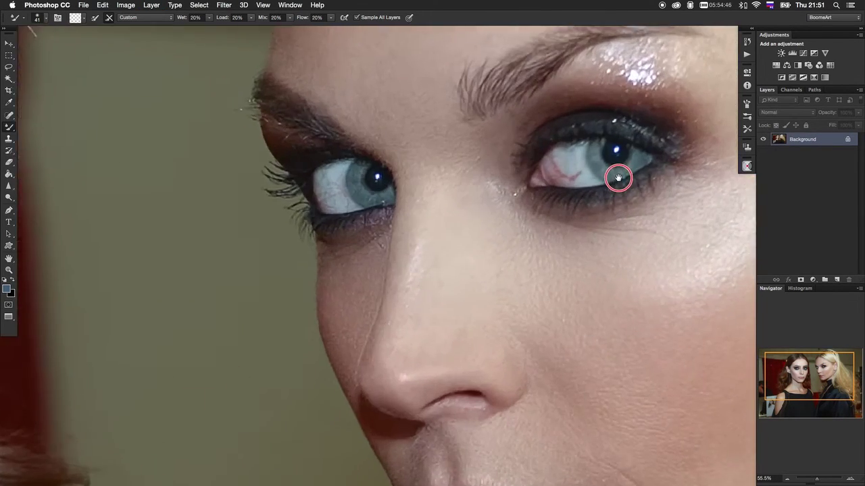
scroll(617, 177, up, 2)
scroll(631, 180, up, 2)
scroll(441, 249, up, 1)
scroll(441, 249, up, 1)
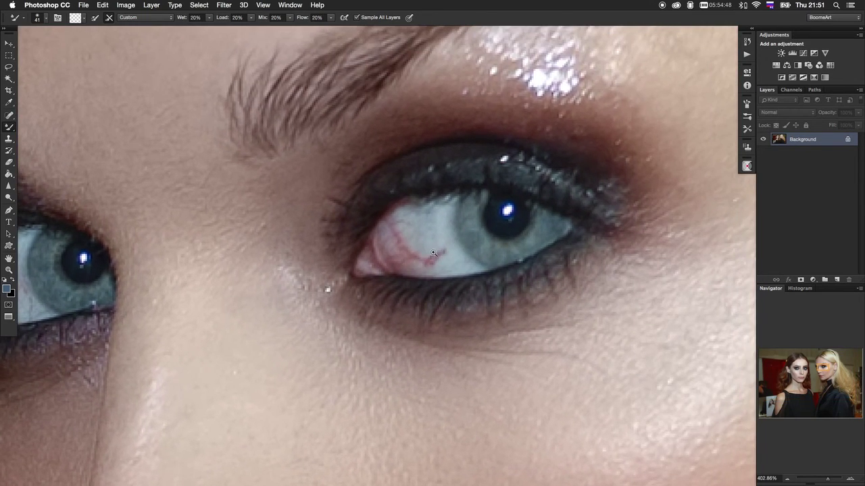
scroll(465, 230, up, 1)
scroll(472, 226, up, 1)
scroll(470, 227, up, 1)
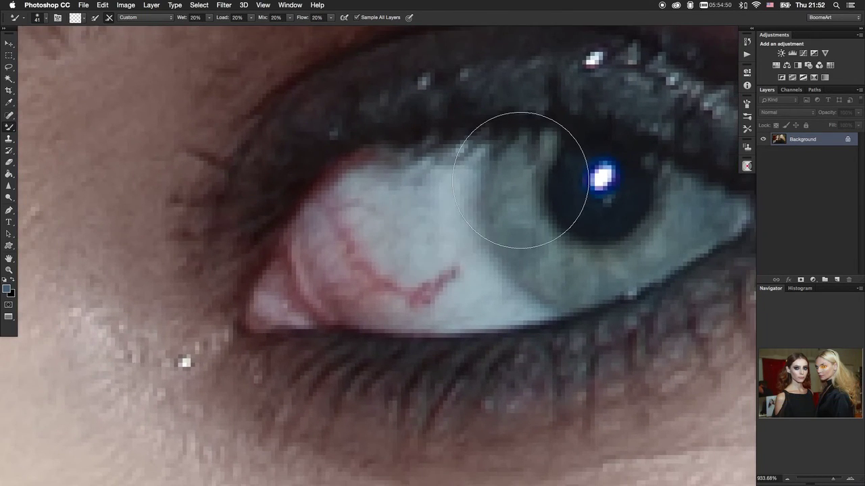
Add a Soft Light dodge layer, shrink the Dodge brush to 2 px and lighten the red vein.
click(581, 56)
drag(363, 232, 364, 232)
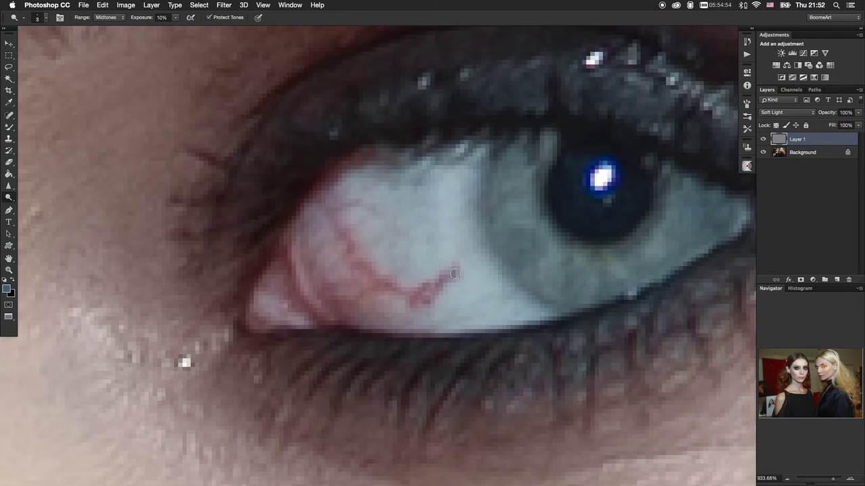
drag(456, 273, 453, 273)
mouse_move(446, 279)
mouse_down()
mouse_move(416, 294)
mouse_move(425, 290)
mouse_move(417, 304)
mouse_move(430, 298)
mouse_move(425, 283)
mouse_move(421, 290)
mouse_move(455, 270)
mouse_up()
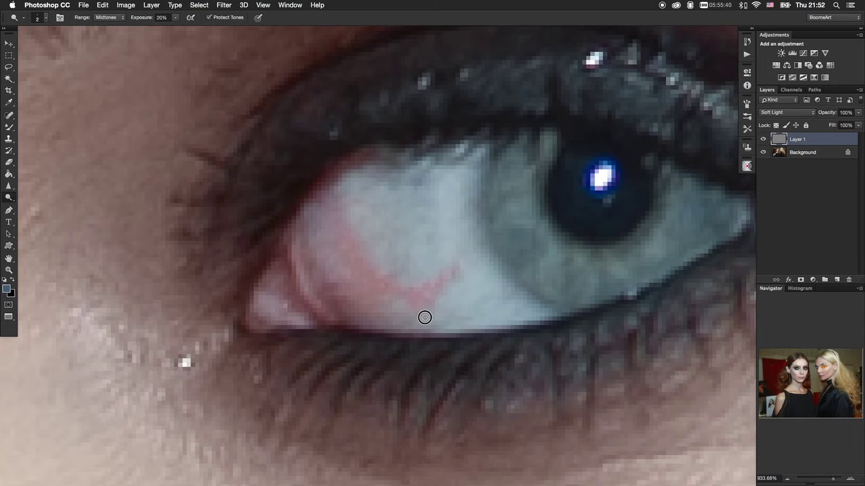
Add a Color-mode Layer 2 over the red veins at 83% opacity, then reselect Layer 1.
drag(433, 295, 452, 277)
key(ctrl+z)
key(super+F3)
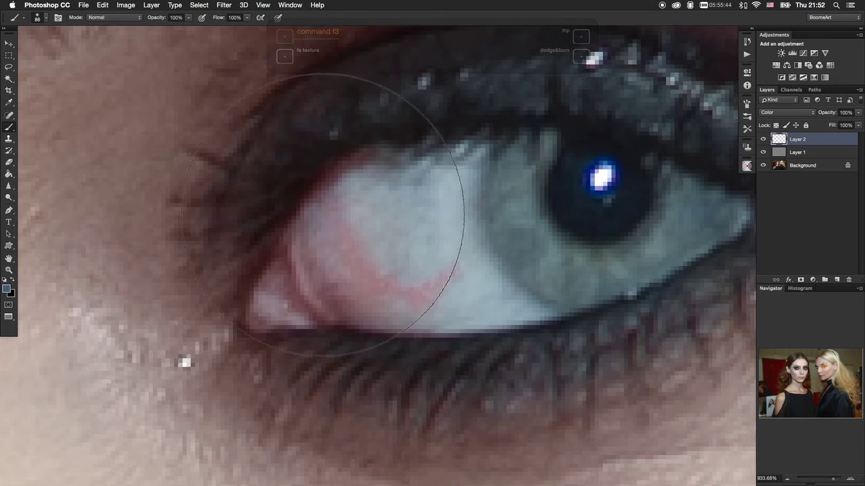
mouse_move(241, 223)
mouse_down()
mouse_move(405, 213)
mouse_move(288, 247)
mouse_up()
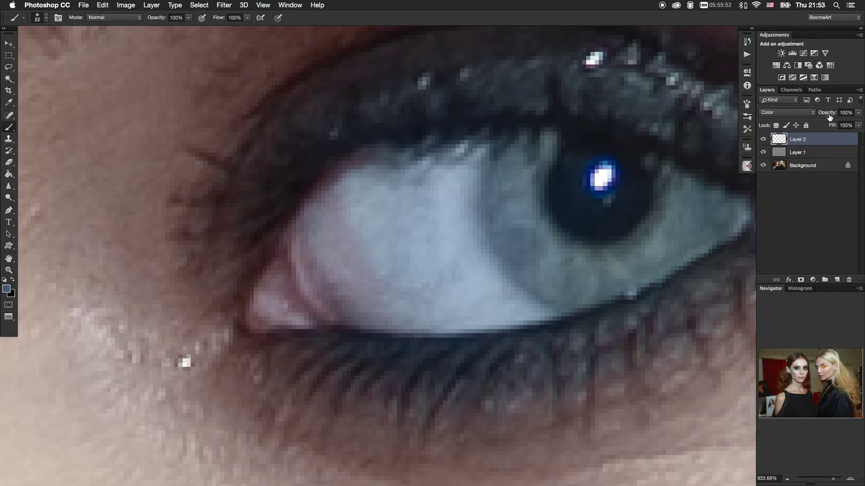
drag(829, 116, 817, 119)
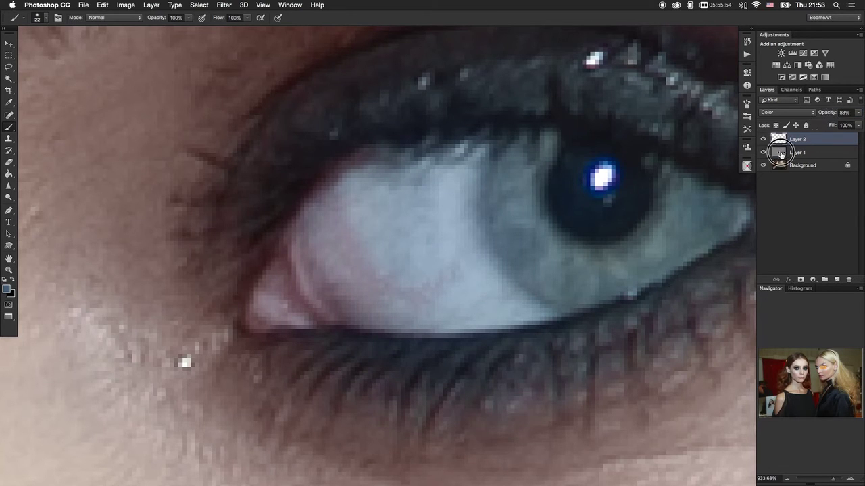
click(780, 153)
click(8, 197)
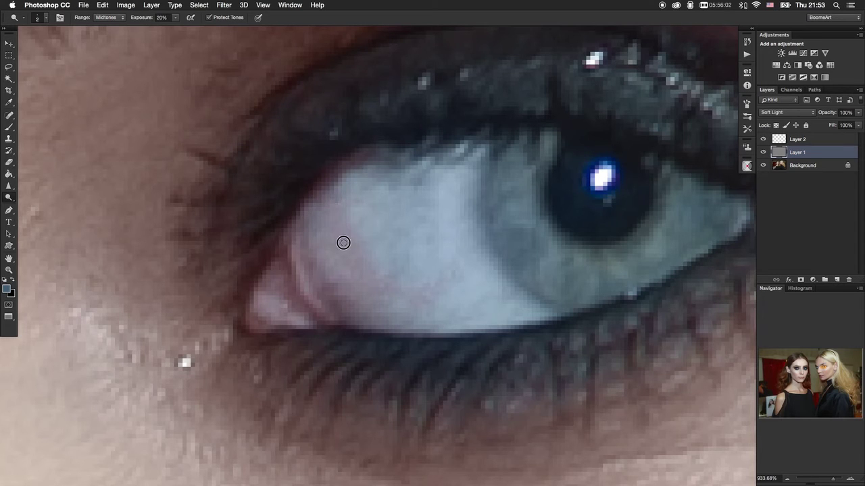
Recheck Layer 2's opacity, then zoom into the eye with a fine 2 px Dodge brush on Layer 1.
alt+click(440, 255)
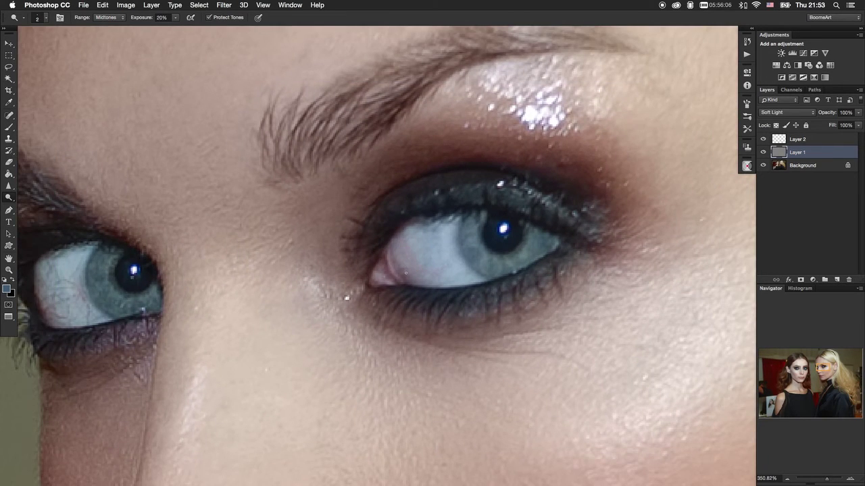
click(778, 139)
click(824, 112)
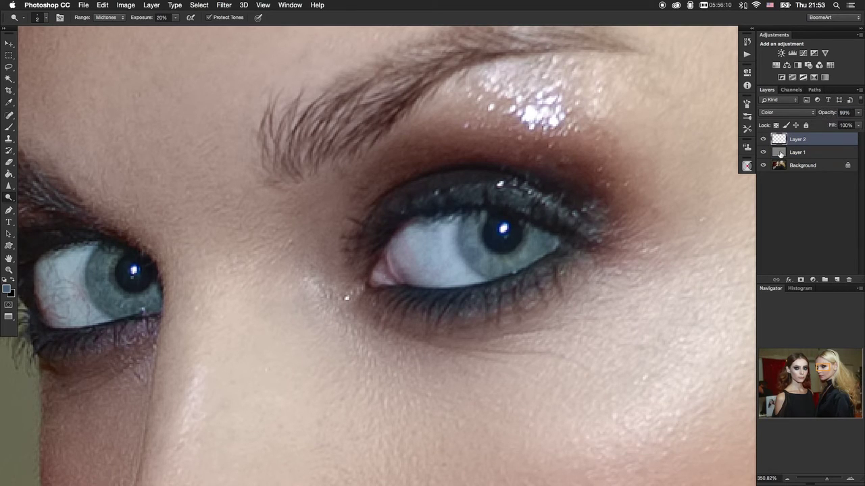
click(782, 154)
mouse_move(459, 257)
mouse_down()
mouse_move(425, 263)
mouse_move(431, 251)
mouse_up()
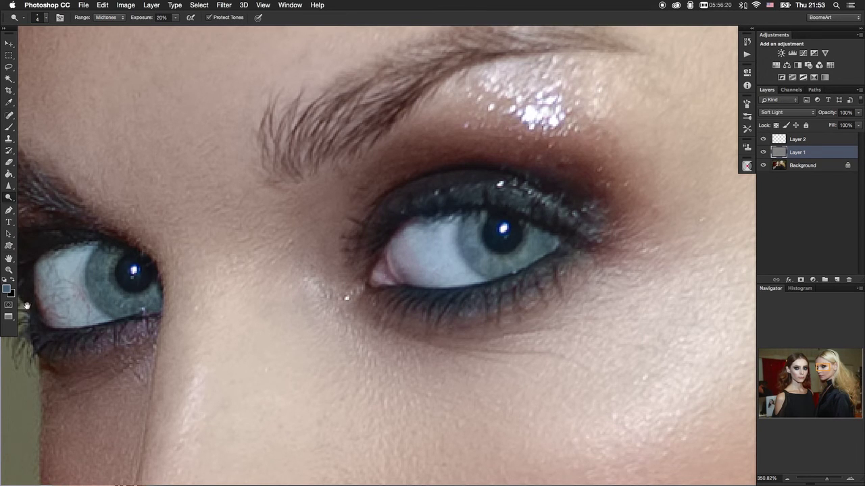
scroll(253, 247, left, 10)
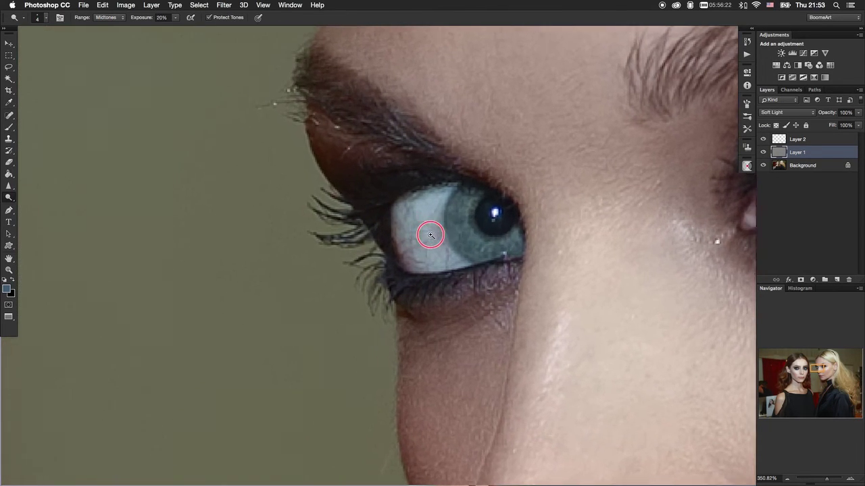
drag(431, 235, 458, 233)
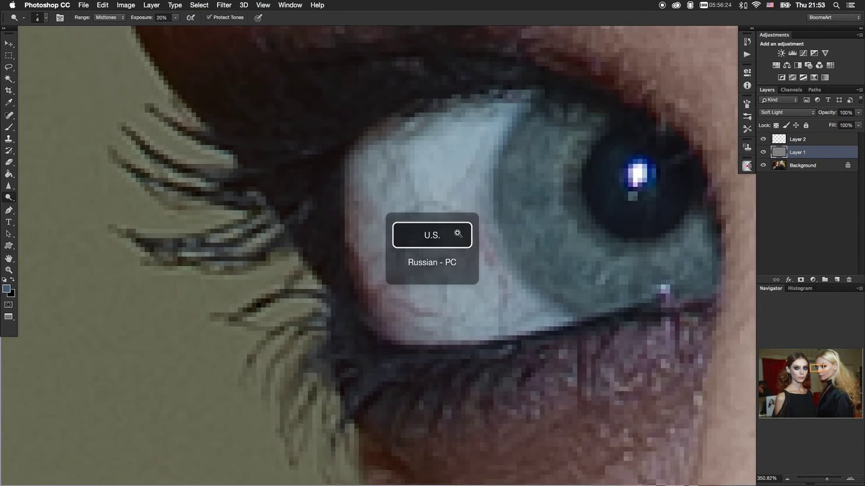
drag(503, 278, 501, 278)
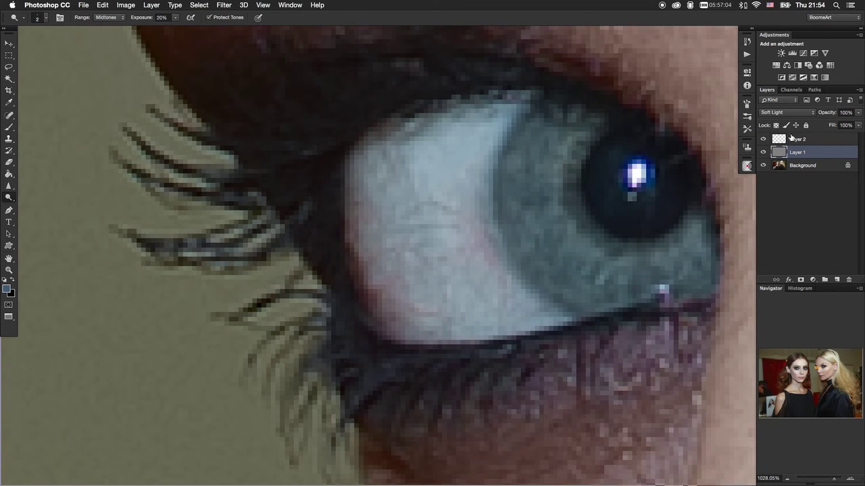
On Color-mode Layer 2, paint the sampled pale eye-white colour beside the iris, then return to Layer 1.
drag(792, 137, 734, 135)
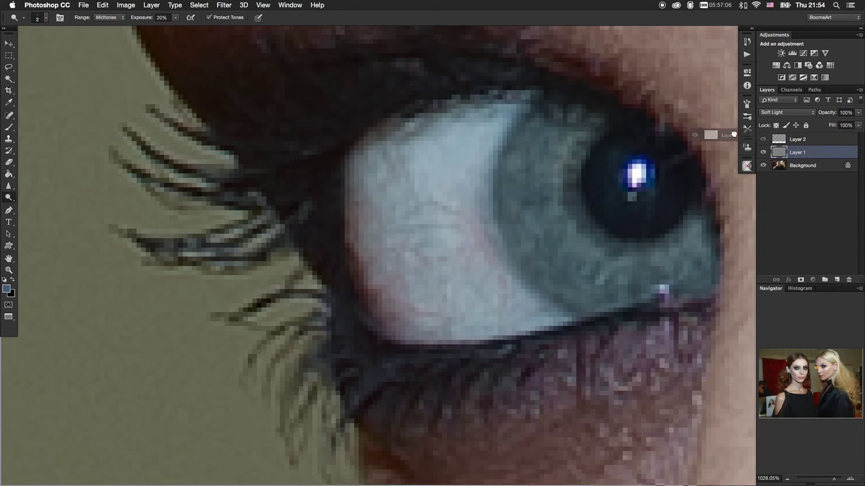
drag(734, 135, 798, 139)
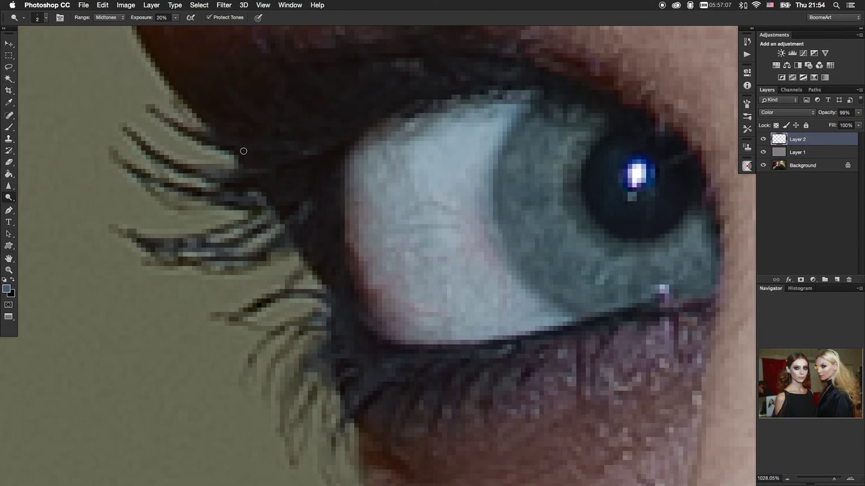
click(8, 128)
alt+click(445, 158)
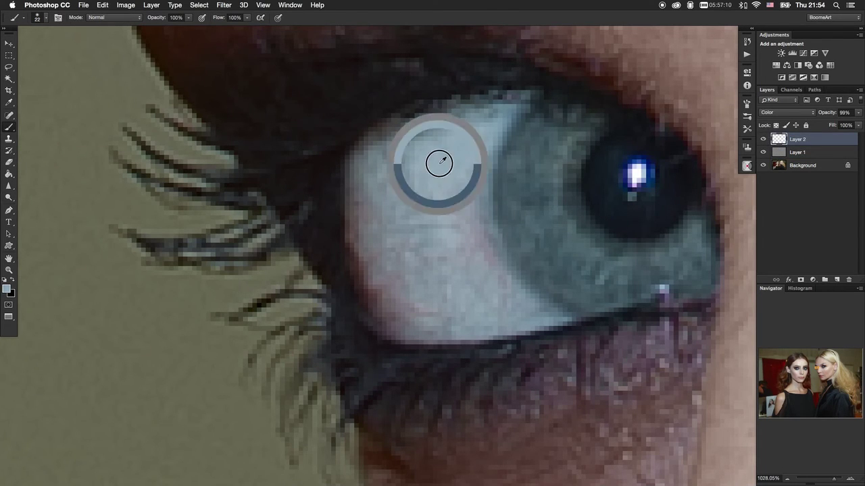
drag(473, 261, 440, 285)
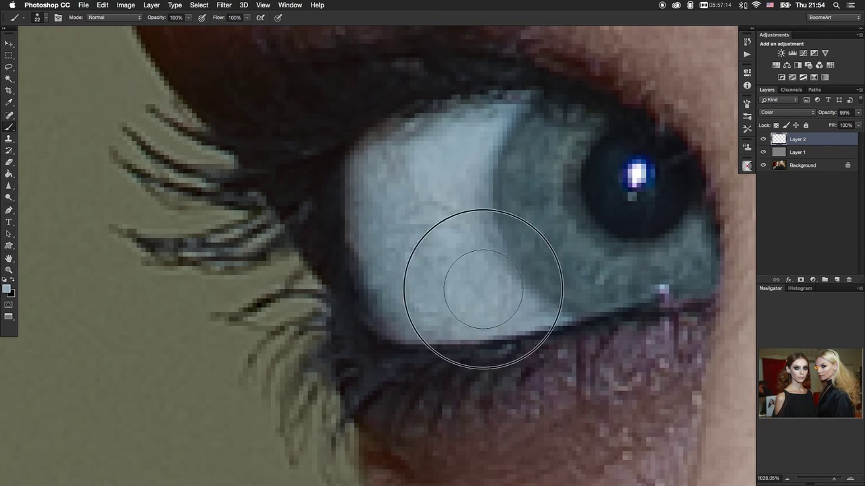
click(775, 157)
click(9, 197)
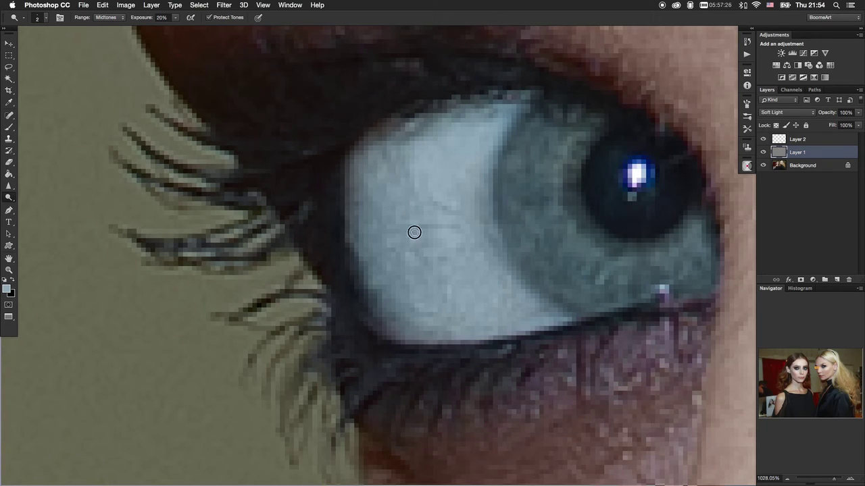
Dodge away the last vein trace in the blonde model's eye white with a 1 px brush, then fit the photo on screen.
scroll(523, 229, down, 3)
scroll(489, 227, down, 3)
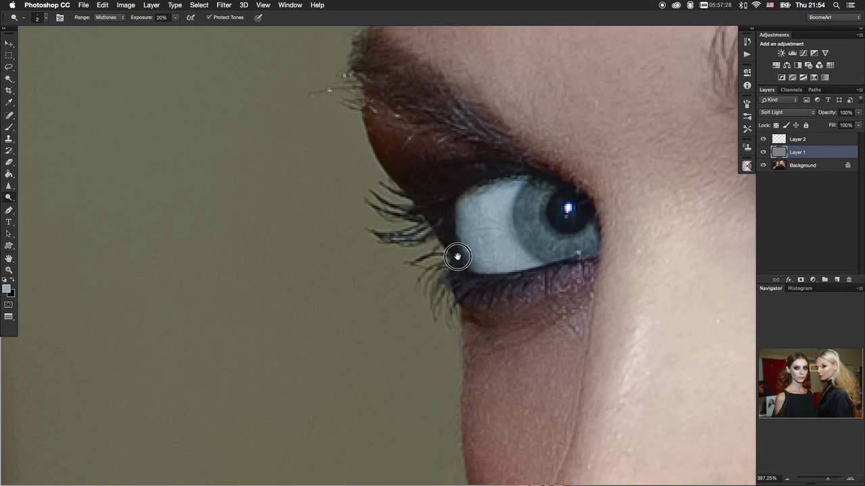
scroll(456, 252, right, 2)
scroll(442, 247, up, 2)
scroll(446, 240, up, 2)
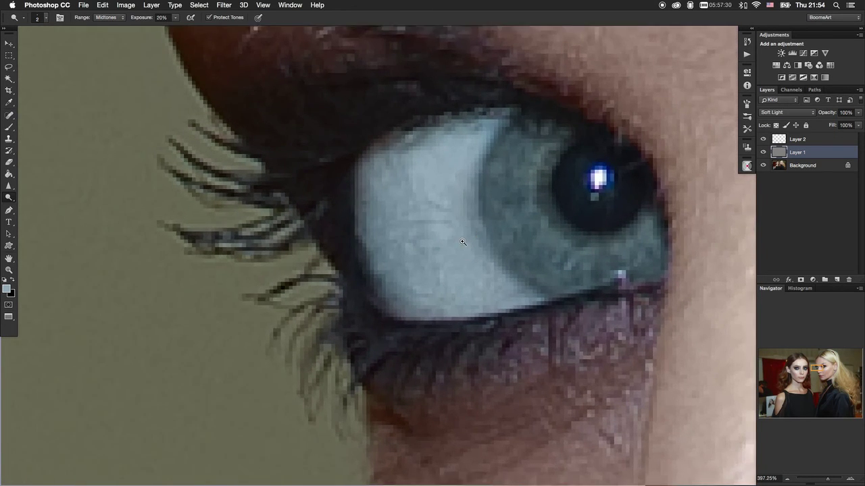
scroll(446, 237, up, 2)
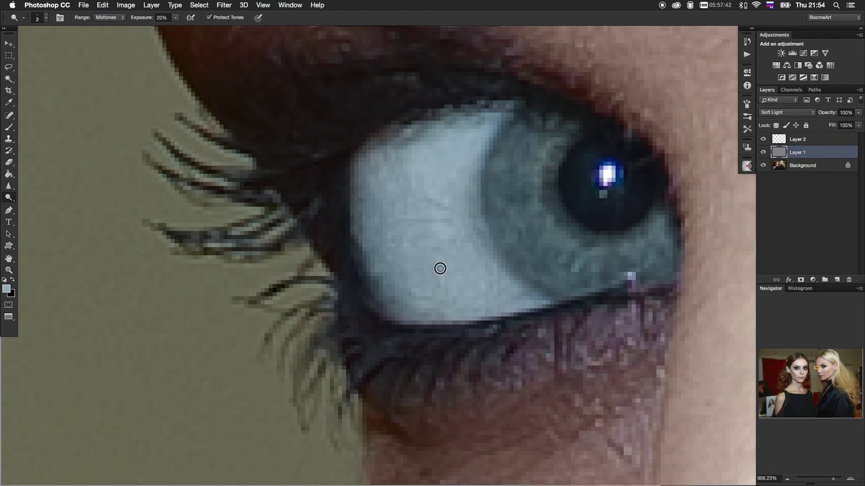
scroll(517, 255, down, 3)
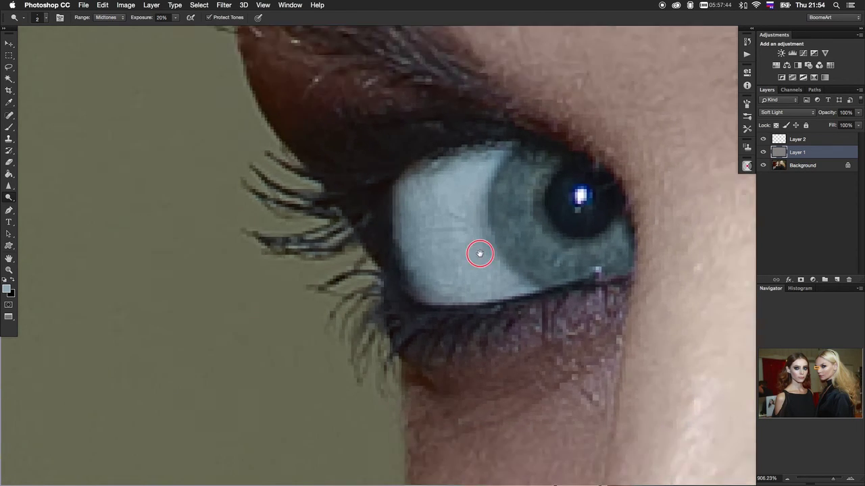
scroll(479, 252, down, 2)
scroll(479, 246, up, 2)
scroll(498, 248, up, 2)
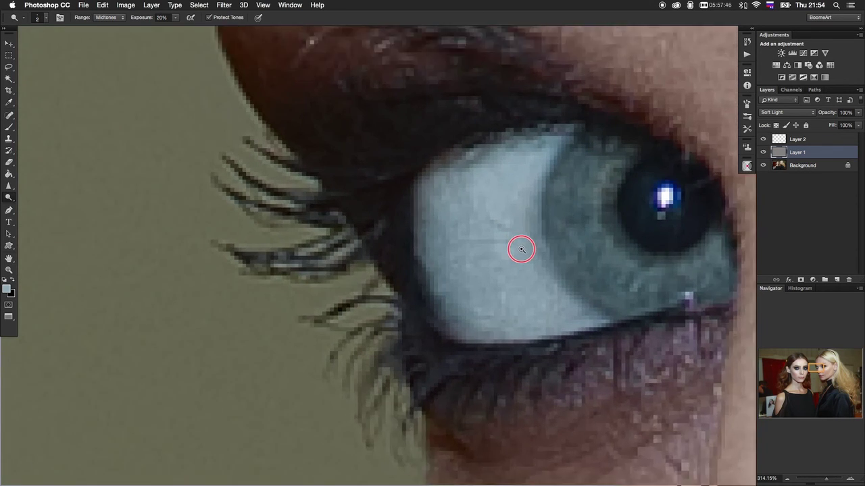
scroll(521, 247, up, 2)
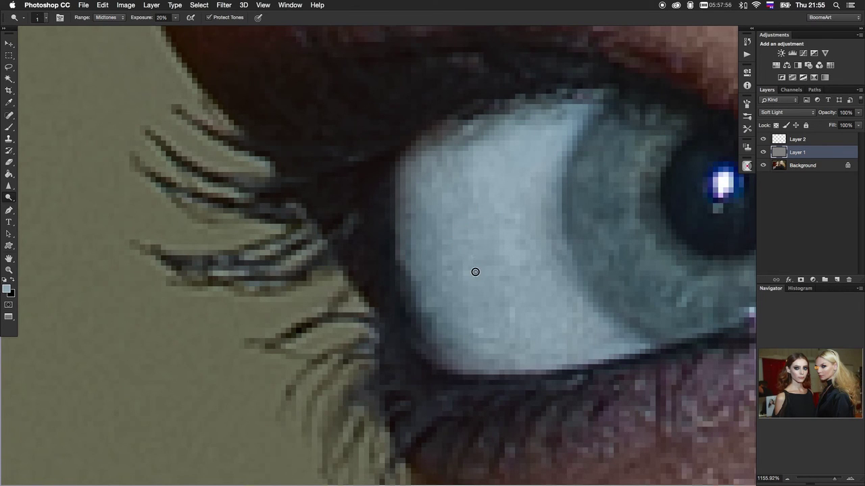
scroll(504, 257, down, 5)
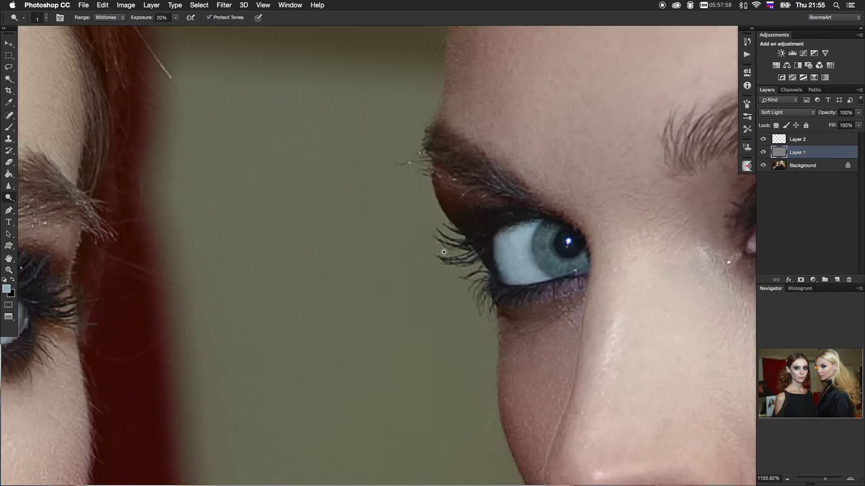
key(super+0)
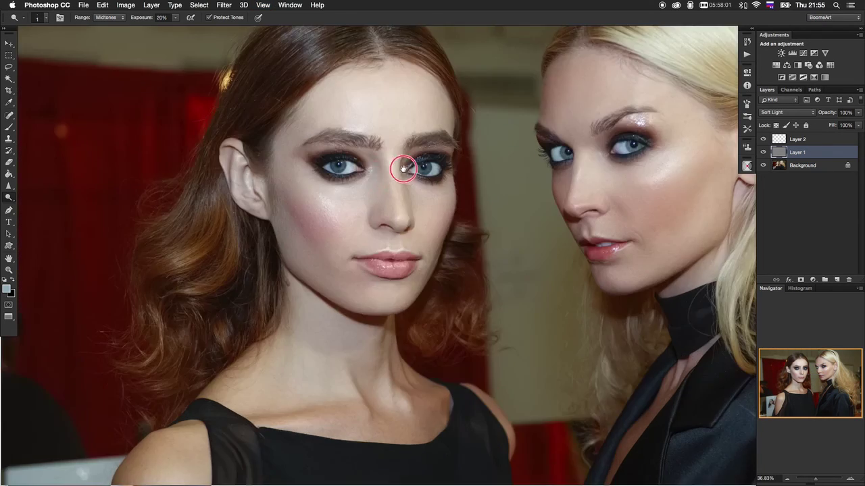
Zoom into the dark-haired model's eyes and dodge both eye whites at Midtones, 20% exposure.
drag(351, 159, 417, 173)
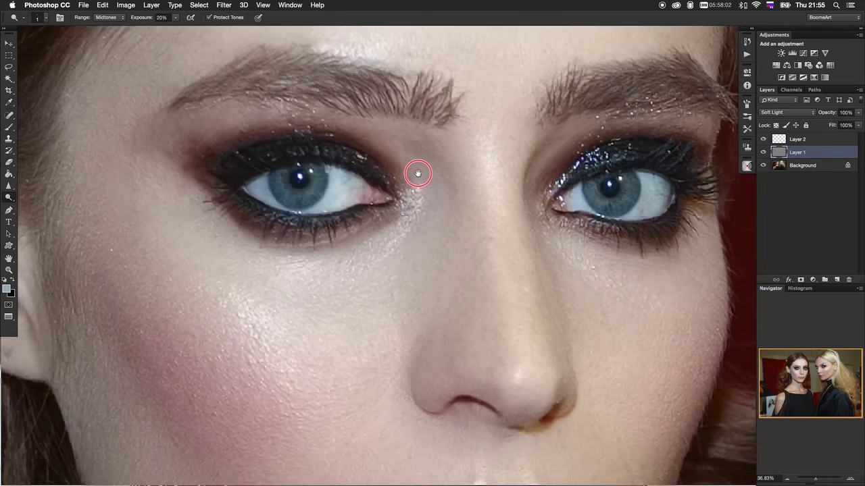
drag(343, 192, 340, 185)
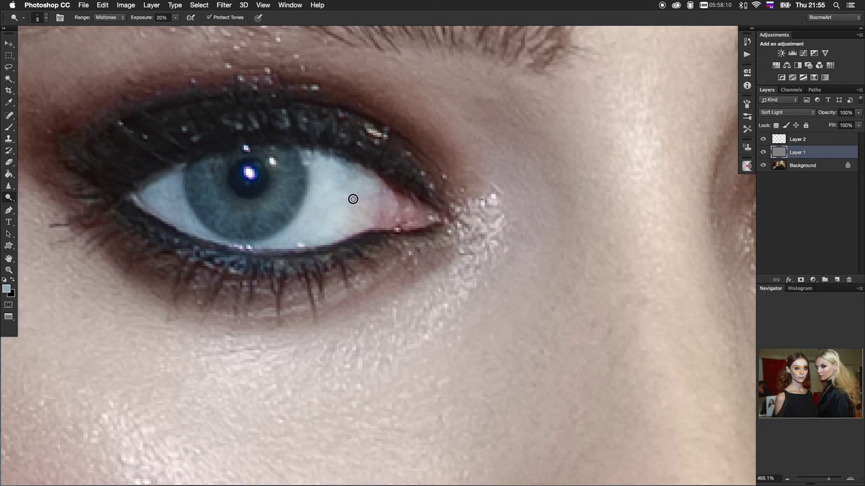
scroll(569, 223, right, 2)
scroll(629, 235, right, 8)
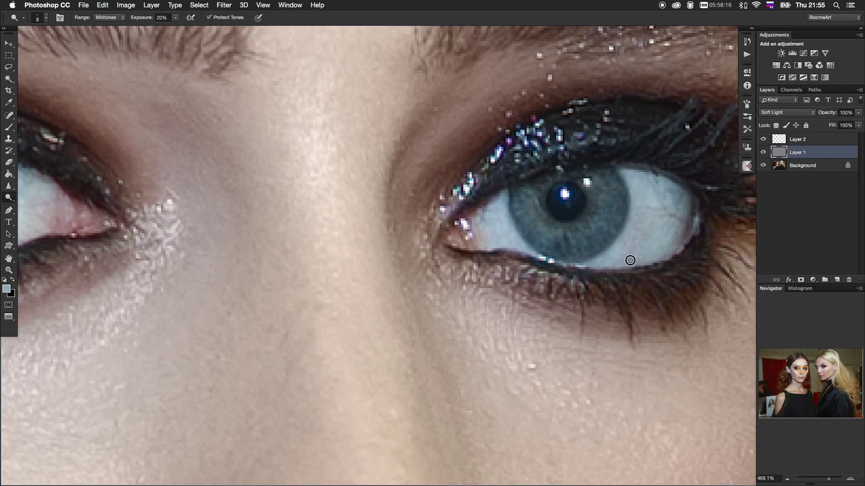
scroll(633, 248, up, 2)
scroll(656, 247, up, 1)
scroll(643, 237, up, 2)
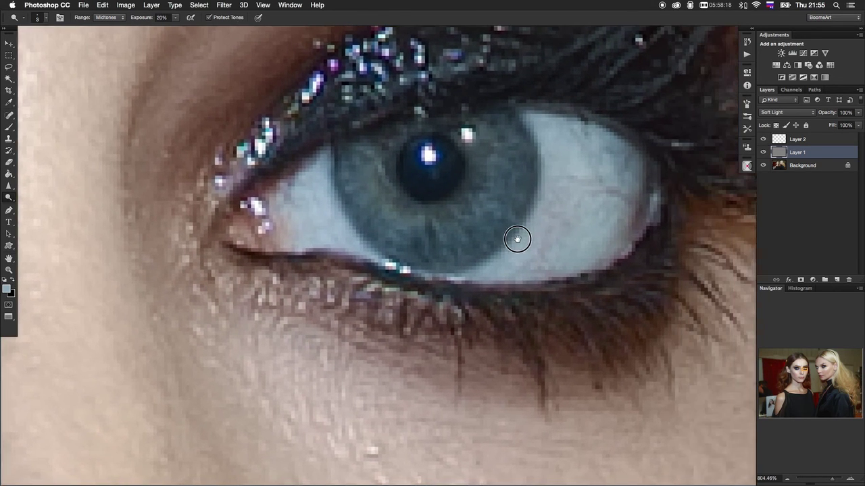
scroll(517, 237, up, 2)
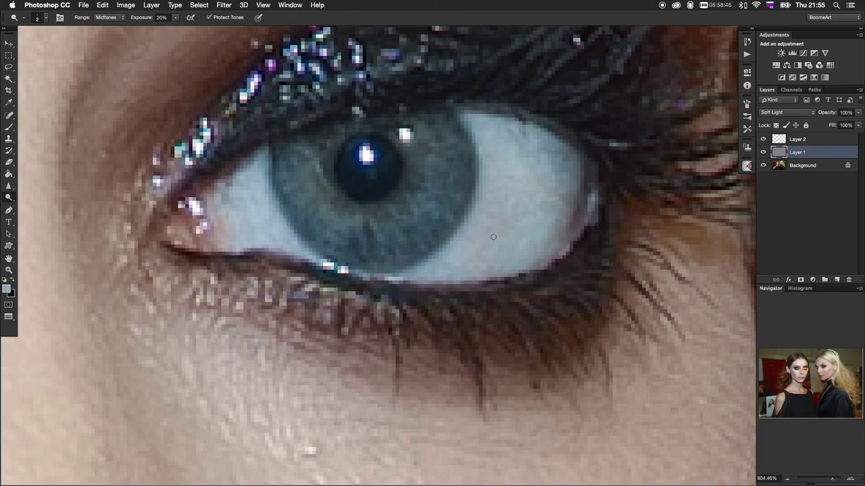
scroll(529, 216, down, 5)
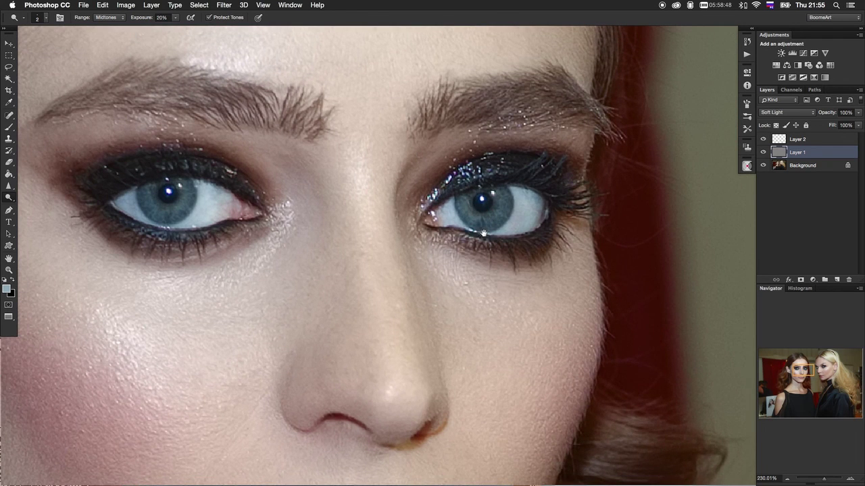
Add Color-mode Layer 3 and tint the dark-haired model's eye whites with a sampled eye-white colour.
key(super+F3)
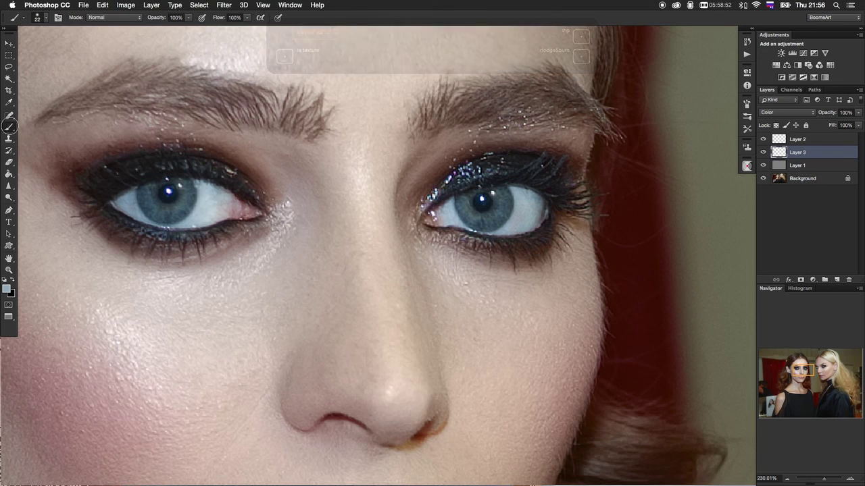
alt+click(212, 197)
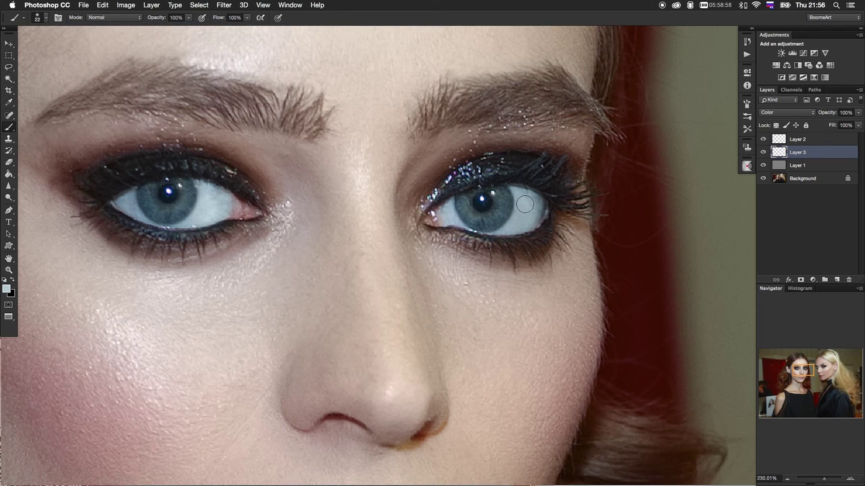
key(super+0)
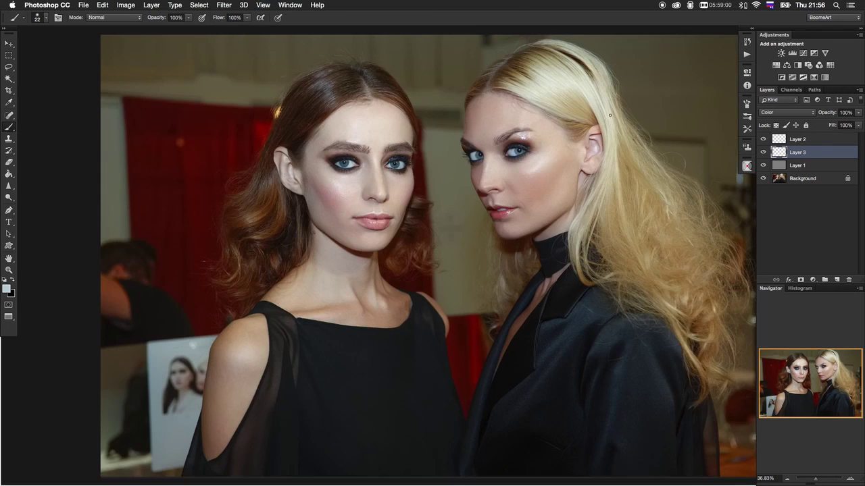
Flatten all layers into a single Background layer and save the portrait.
key(super+shift+n)
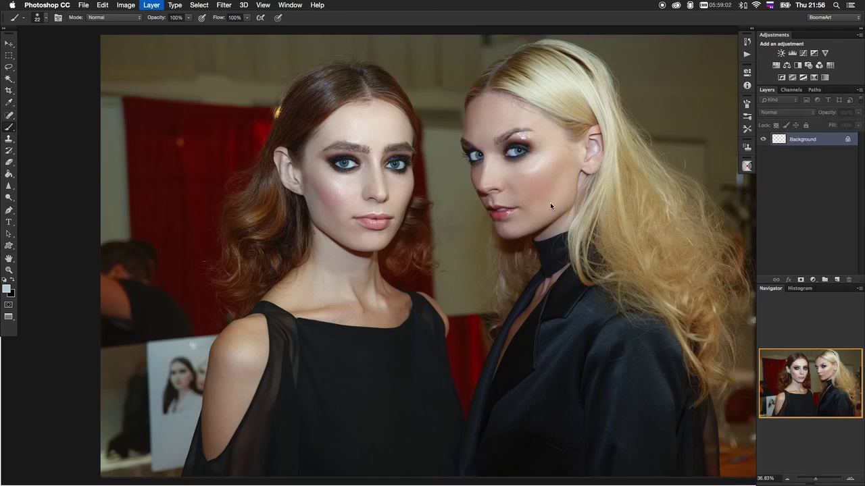
click(84, 5)
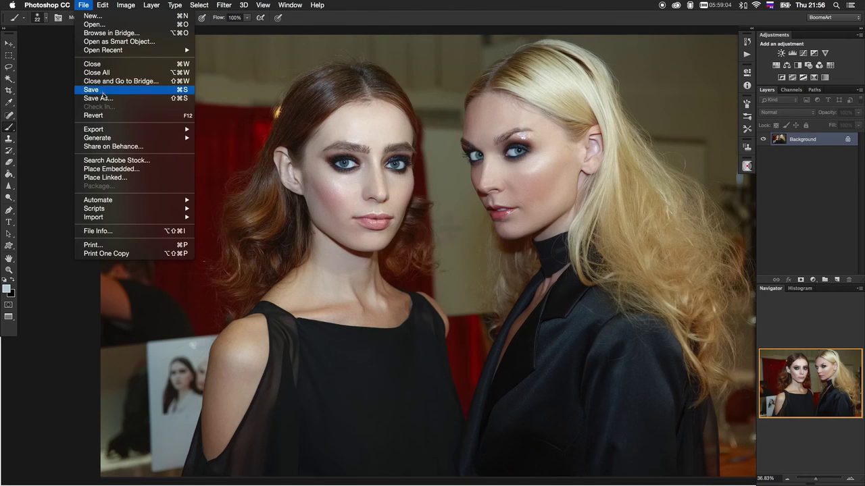
click(96, 94)
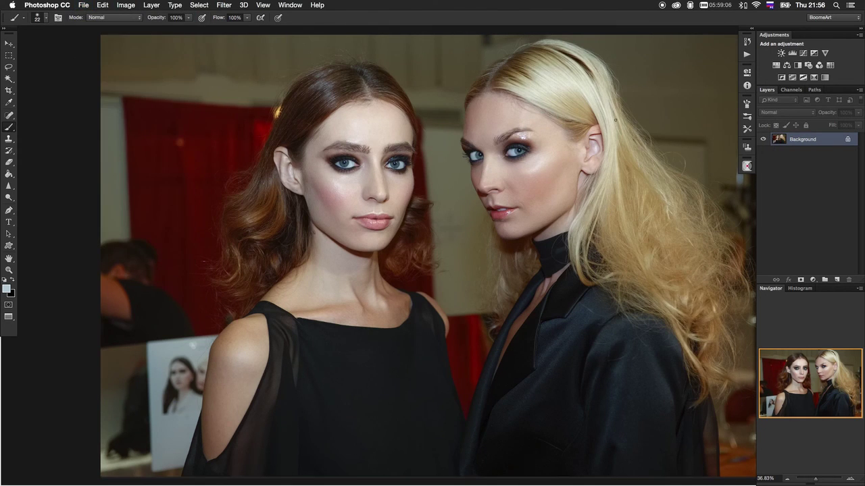